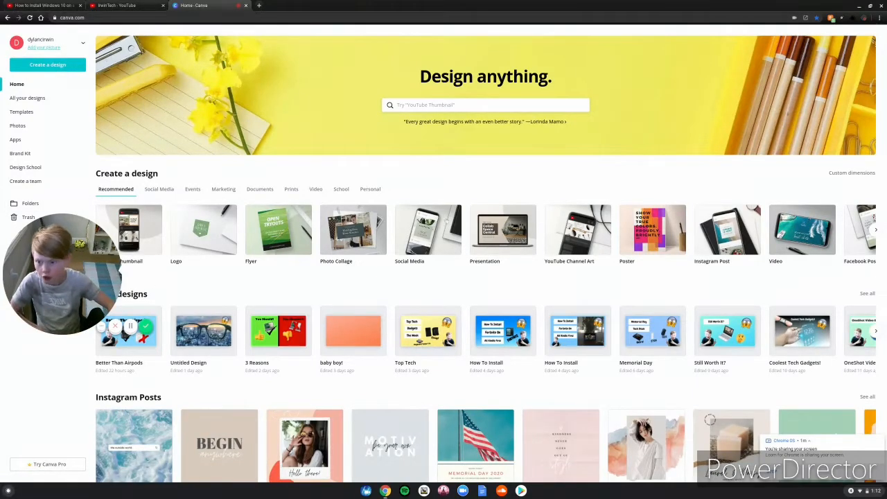
Step: Search the design types for "youtube thumbnail" and create a blank YouTube Thumbnail design
left_click(60, 66)
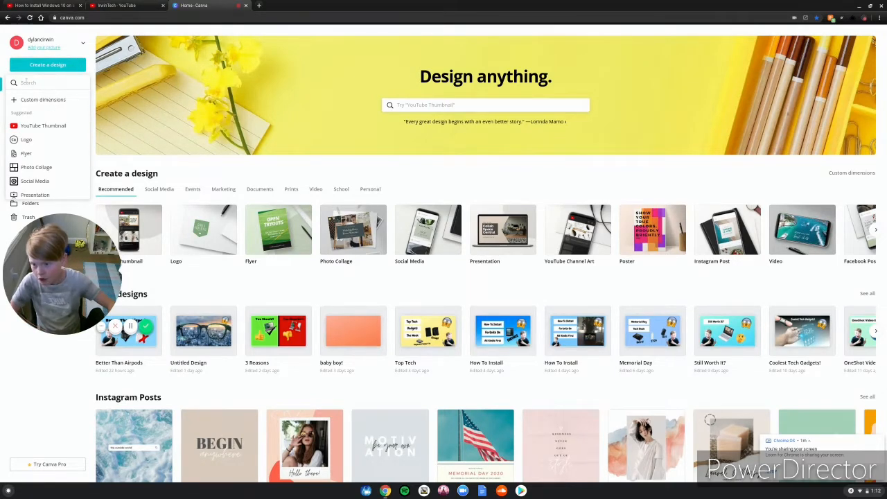
type("you")
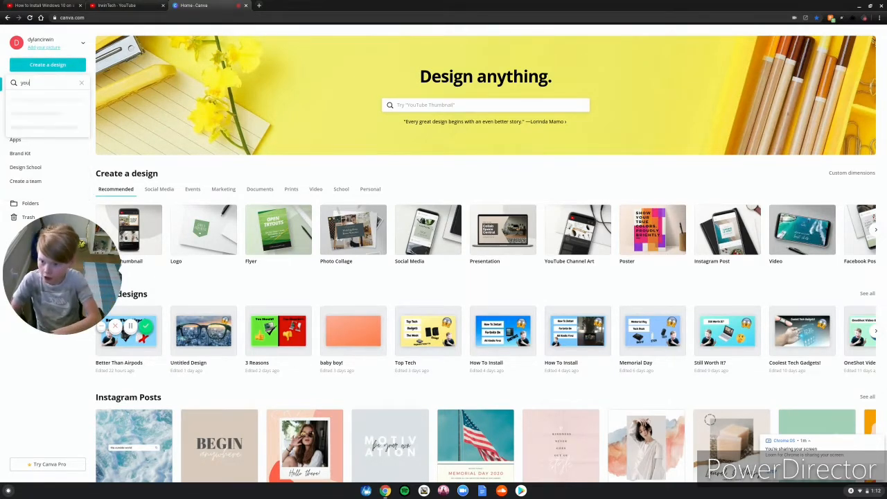
type("tube thum")
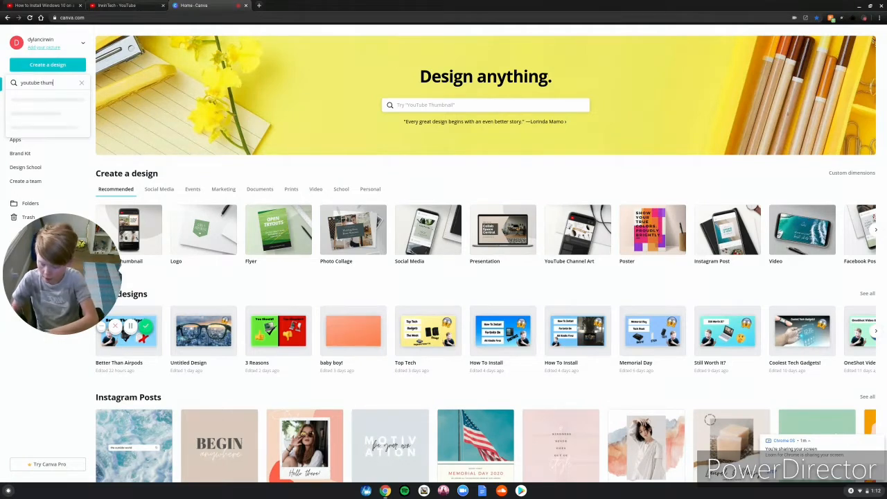
type("bnail")
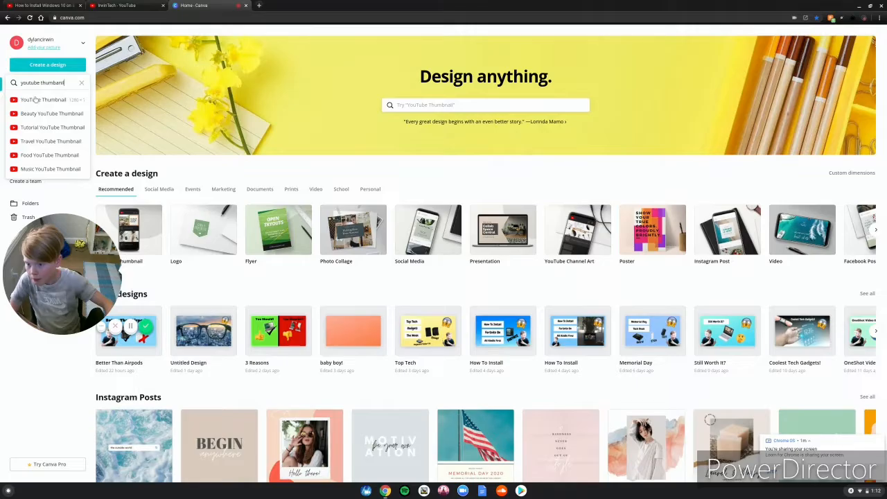
left_click(34, 99)
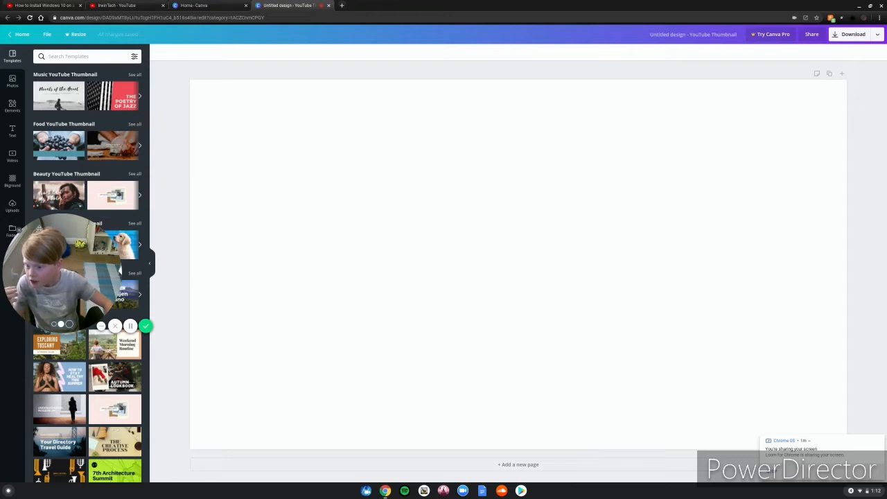
Step: Set the page background to a custom muted teal colour, #8dd8d2
left_click(12, 181)
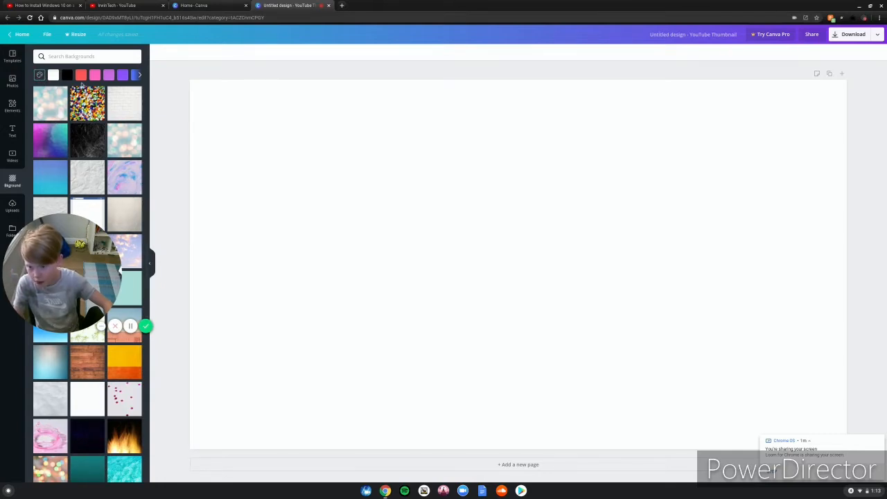
left_click(140, 75)
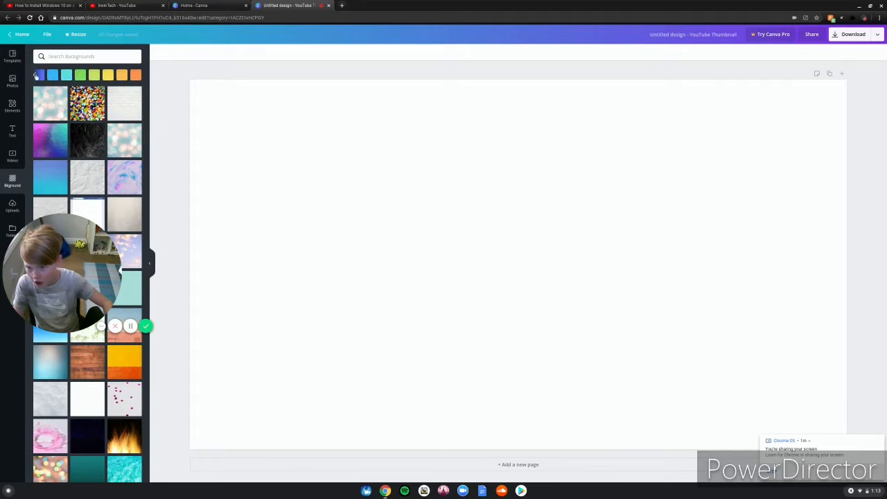
left_click(38, 75)
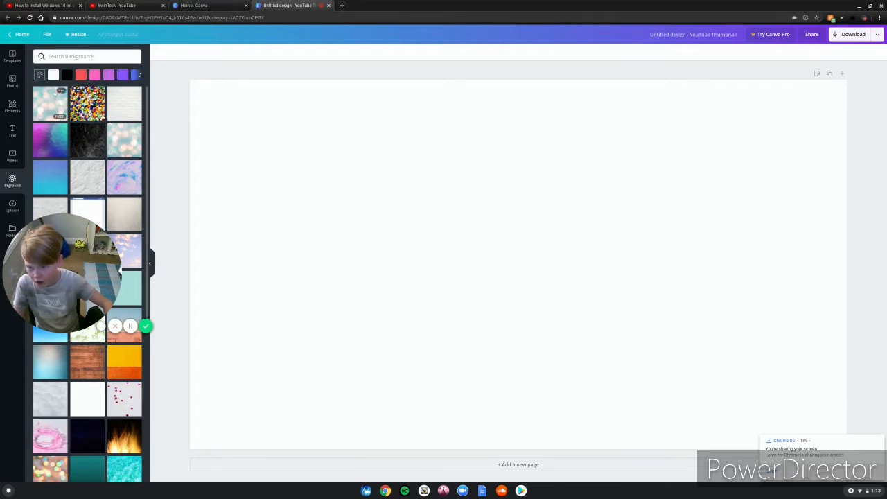
left_click(40, 75)
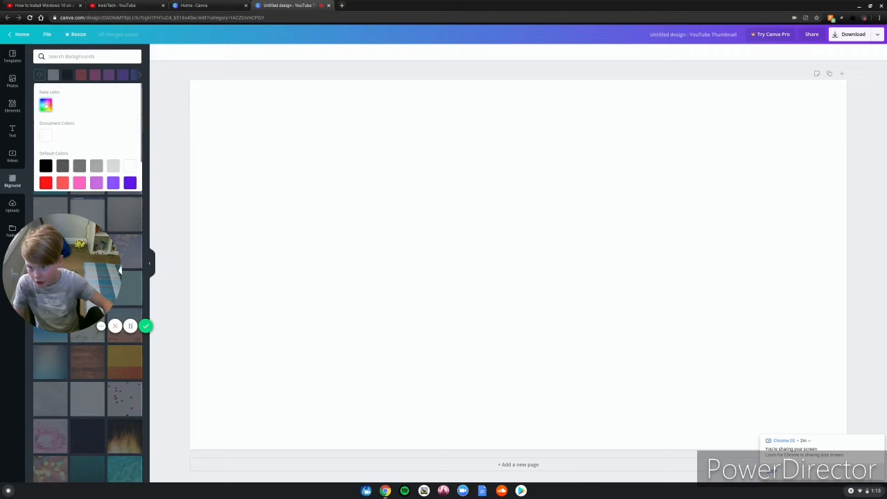
left_click(46, 104)
left_click(68, 97)
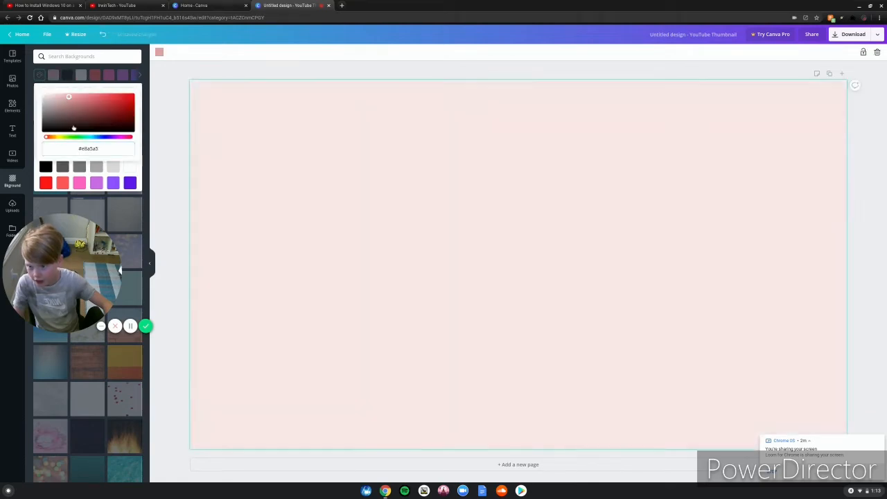
left_click_drag(45, 137, 86, 136)
left_click(66, 103)
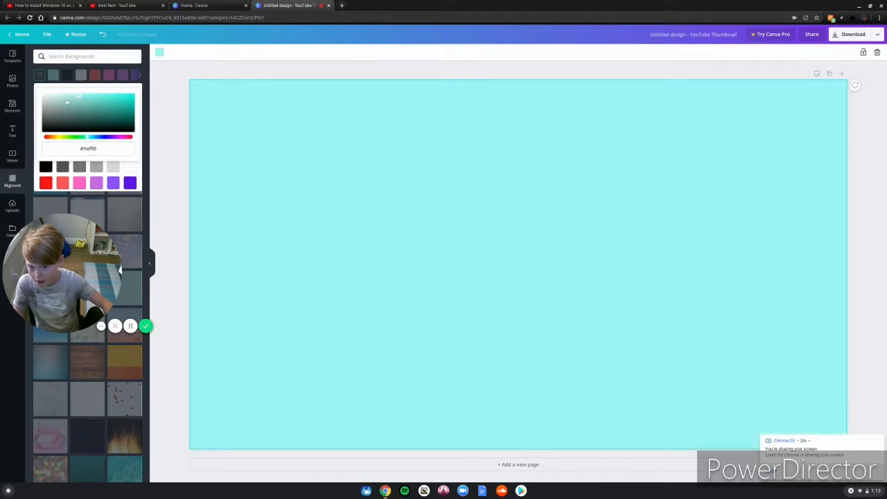
left_click(76, 99)
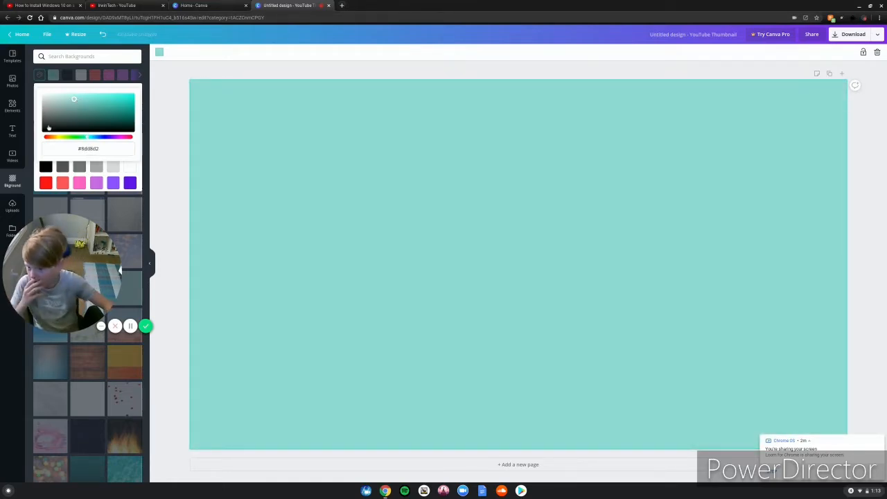
Step: Add a square shape to the page and colour it white
left_click(16, 136)
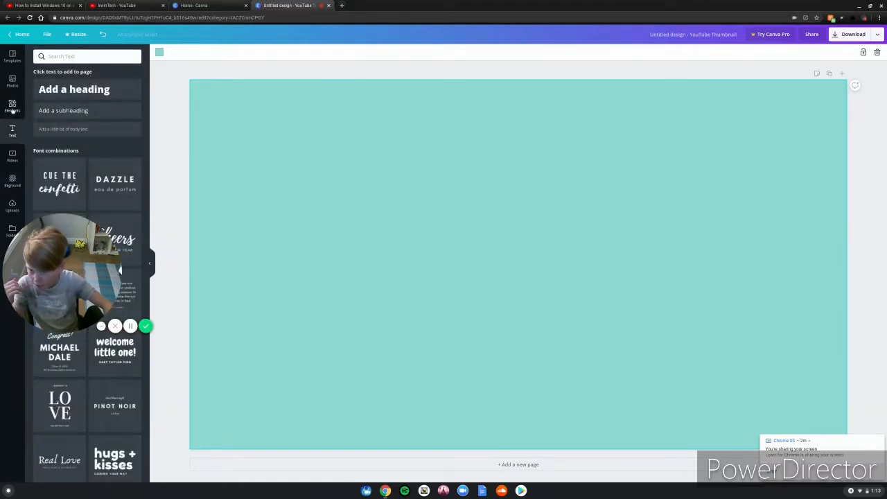
left_click(10, 104)
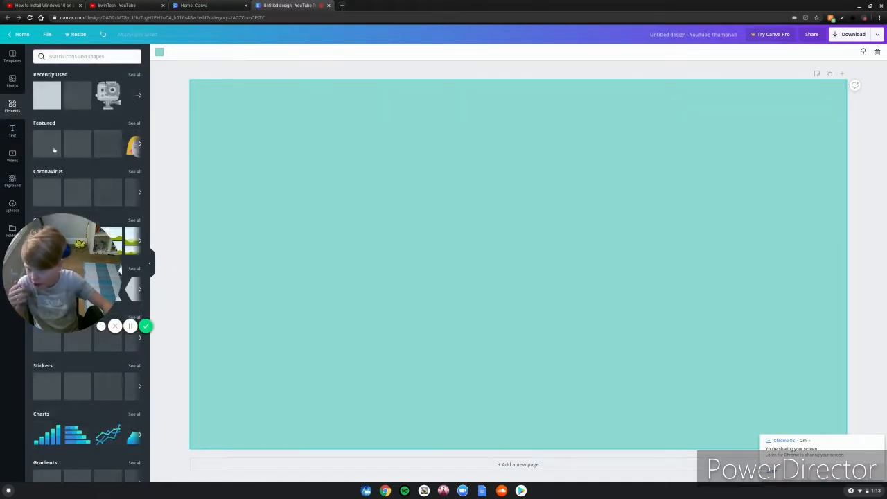
scroll(105, 197, "down", 3)
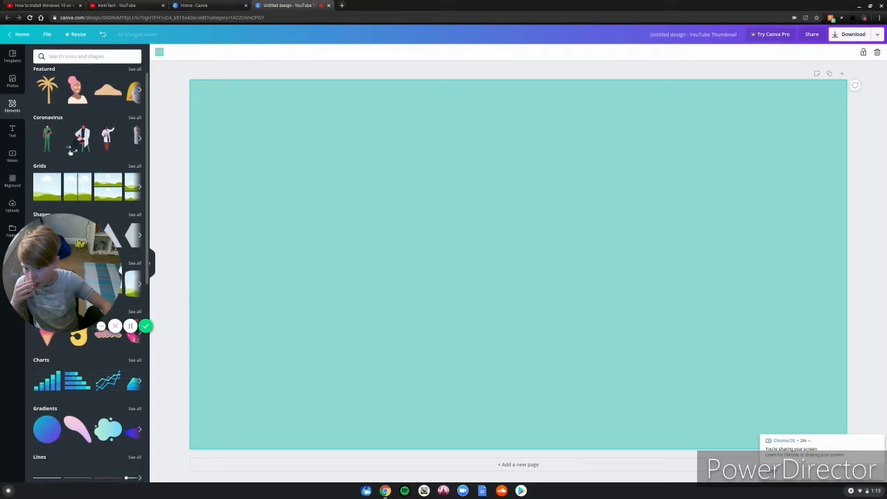
scroll(71, 155, "down", 1)
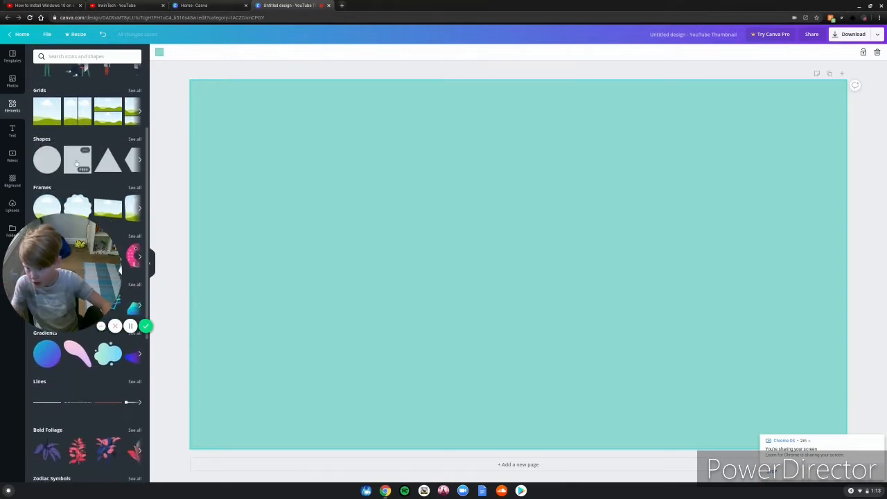
left_click(76, 159)
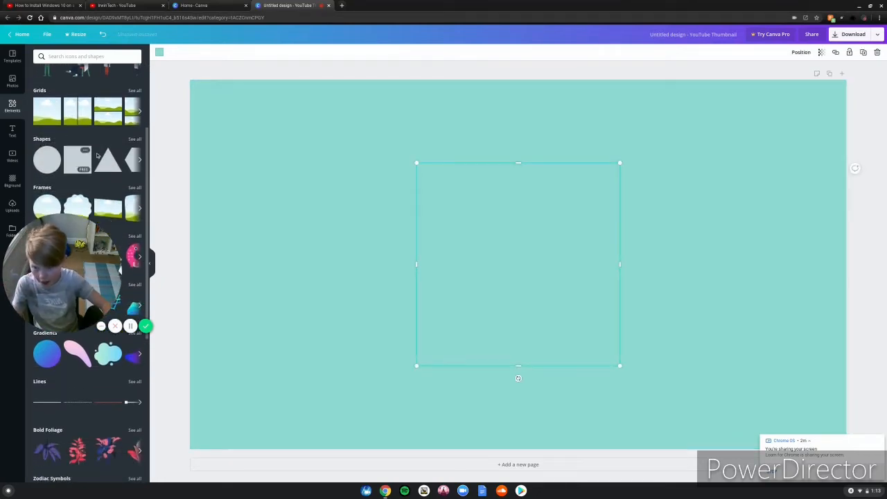
left_click(159, 53)
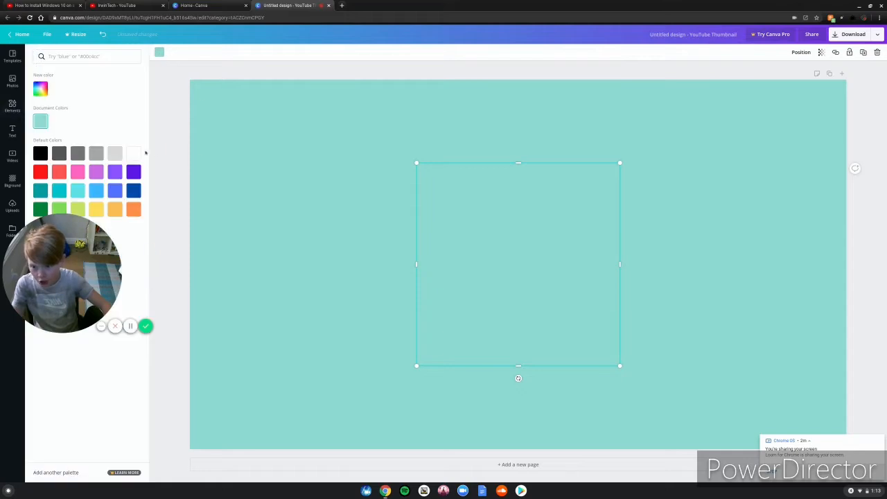
left_click(133, 152)
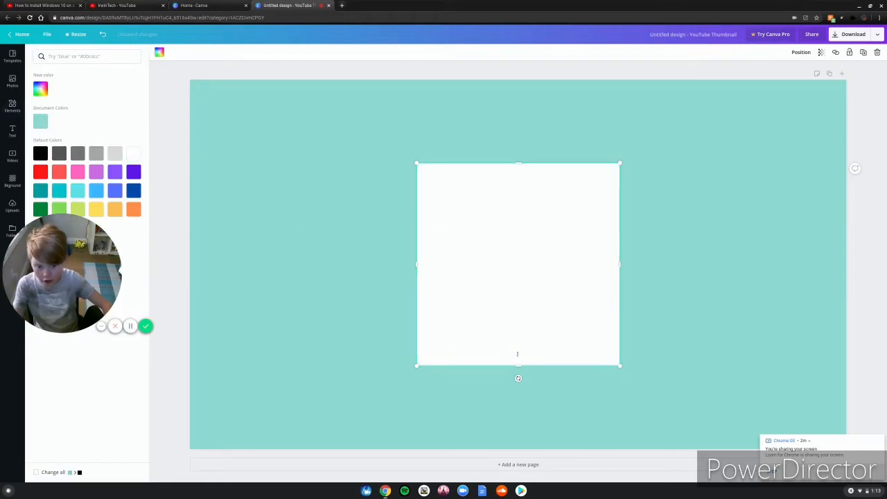
Step: Shorten the white square into a wide rectangle and move it to the upper-left area of the page
left_click_drag(517, 354, 527, 227)
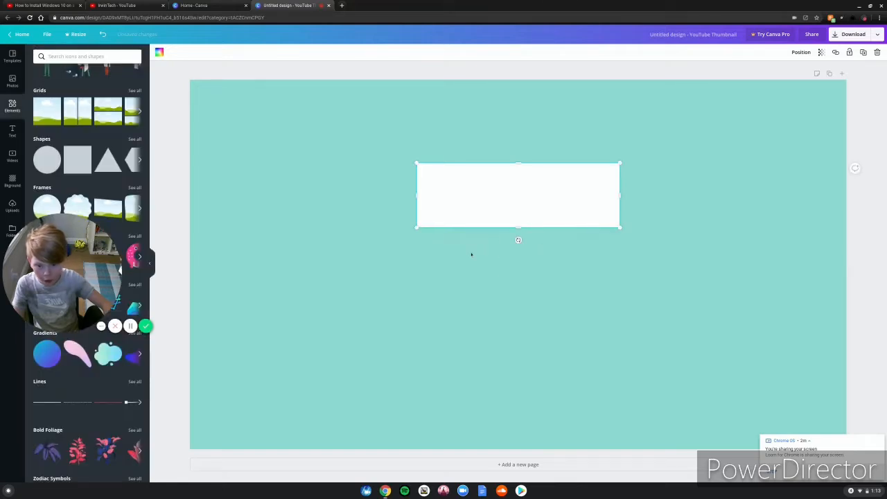
left_click_drag(479, 211, 289, 167)
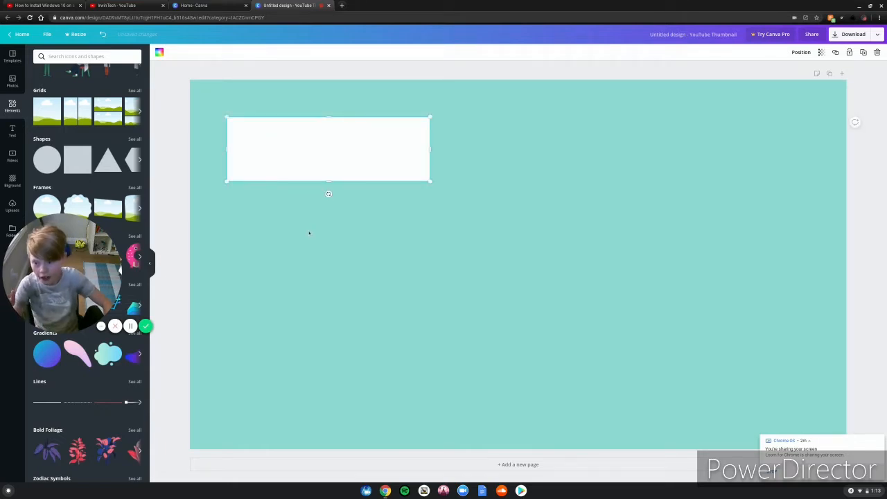
left_click(308, 233)
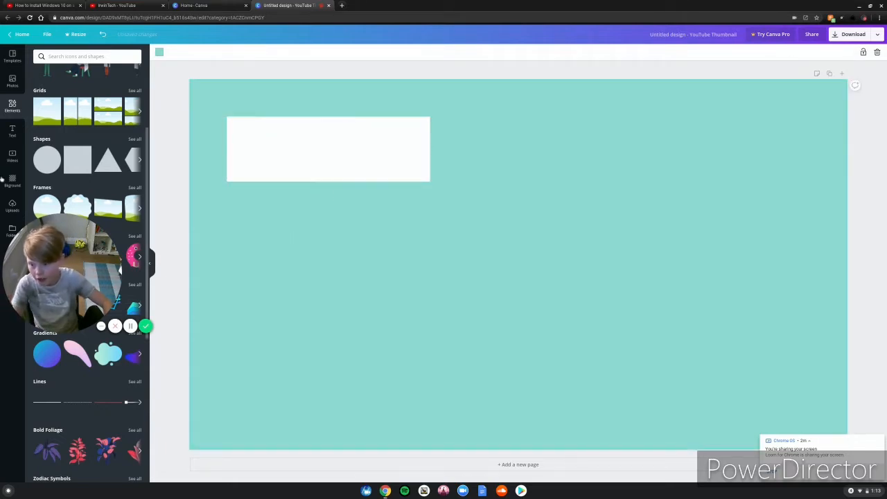
Step: Add a heading to the page with the text "Youtube"
left_click(17, 133)
left_click(63, 90)
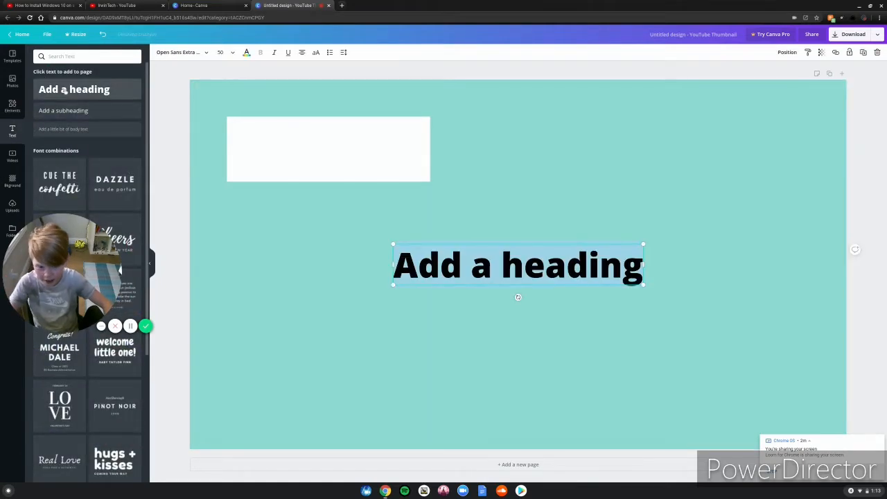
key("BackSpace")
type("Expal")
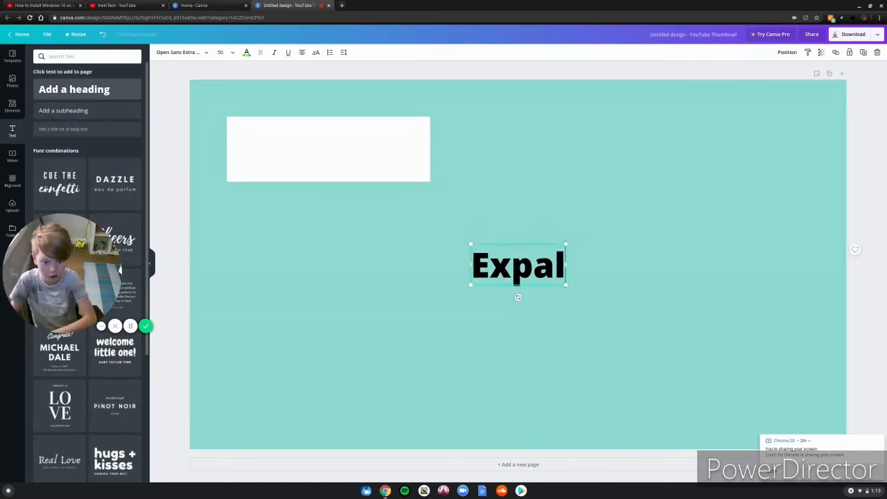
key("BackSpace")
key("BackSpace")
key("BackSpace")
key("BackSpace")
key("BackSpace")
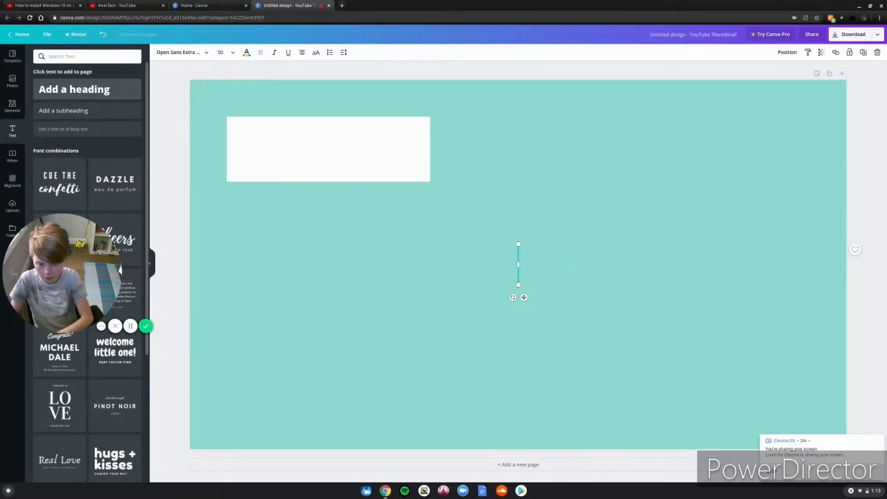
type("Youtube")
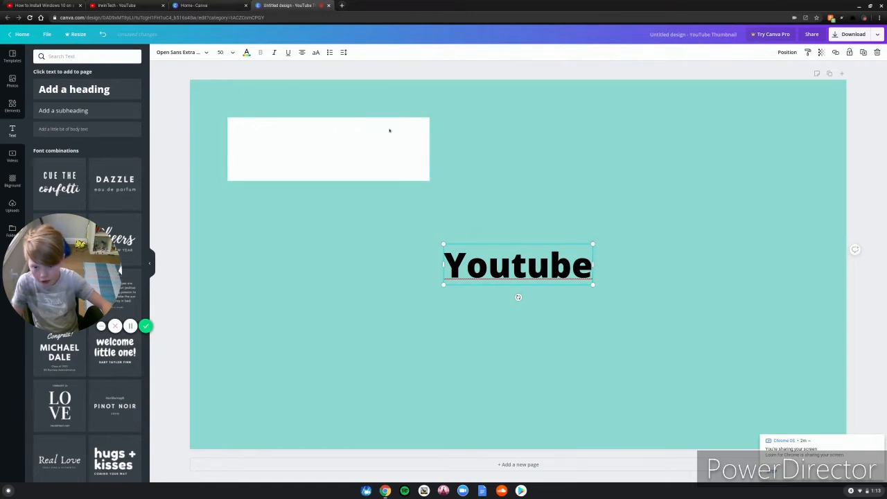
Step: Search the fonts for "peace sans" and apply Peace Sans to the Youtube heading
left_click(182, 54)
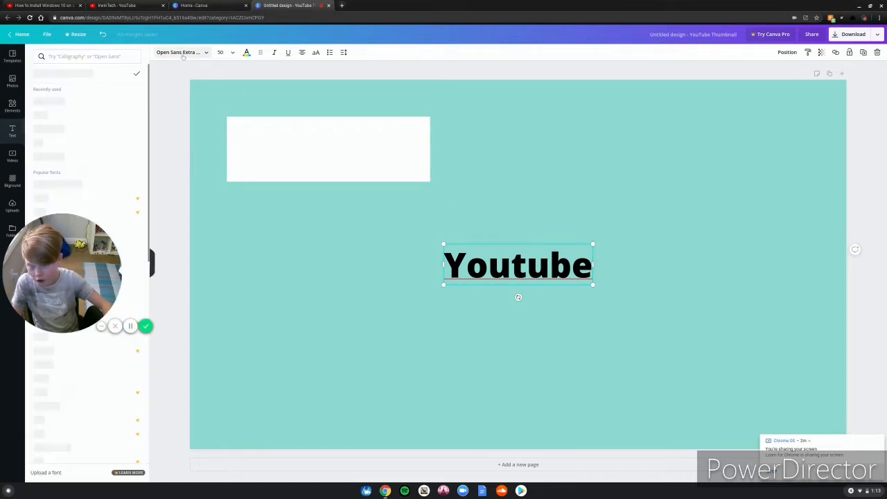
left_click(67, 57)
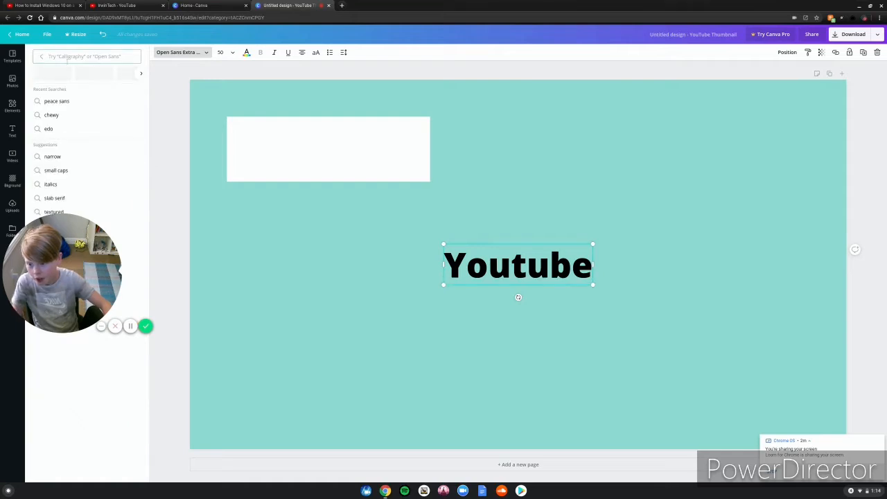
type("peace")
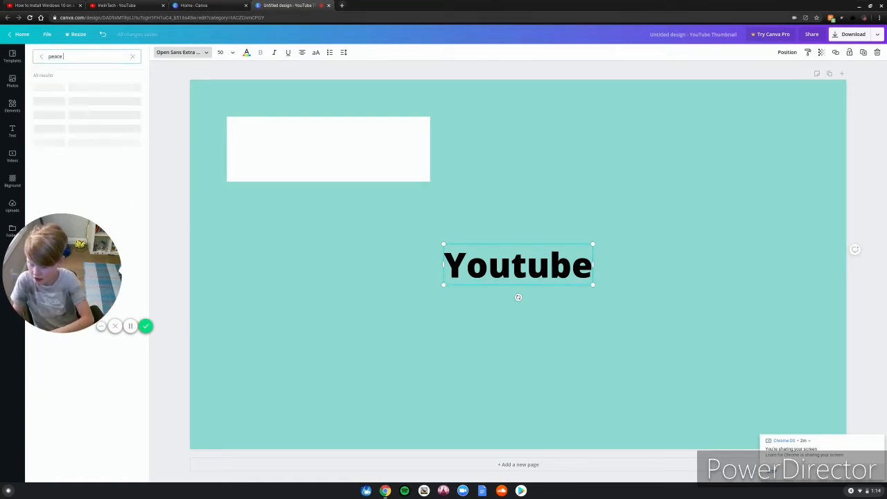
type(" sab")
key("BackSpace")
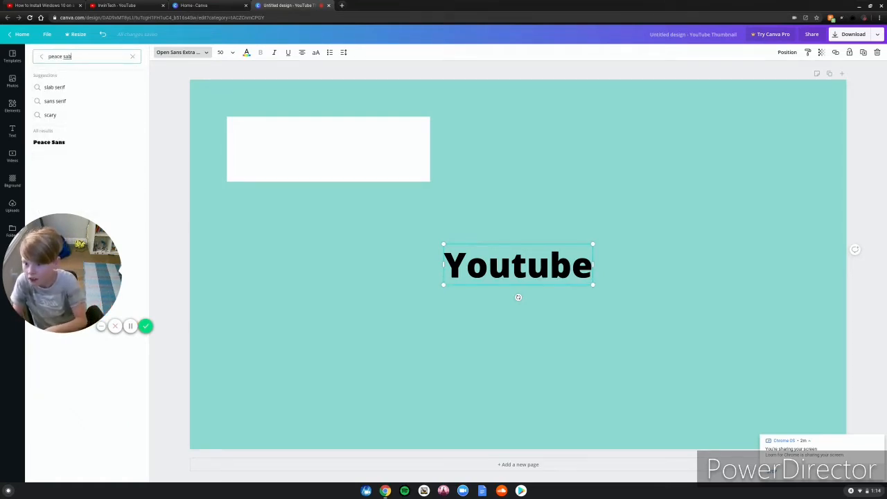
type("ns")
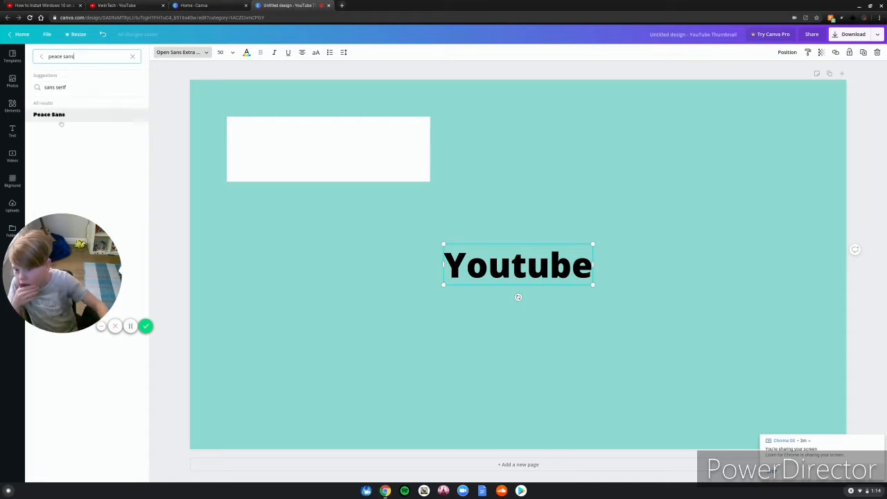
left_click(61, 122)
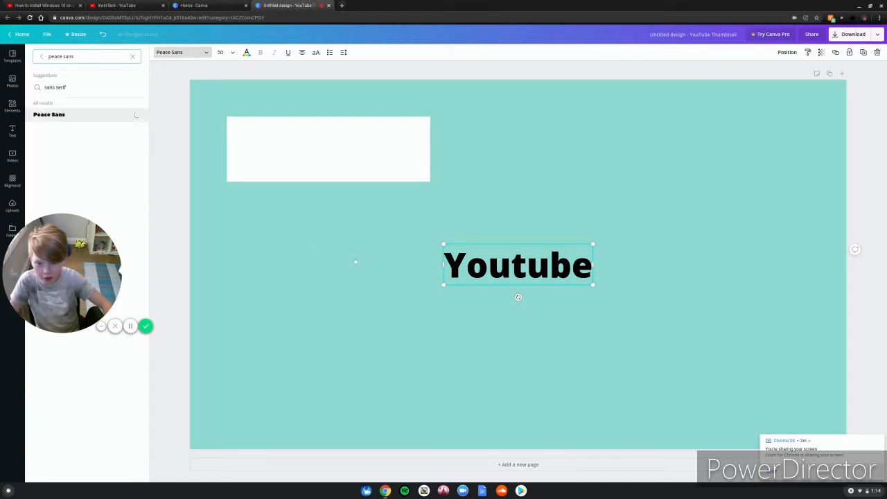
left_click(428, 311)
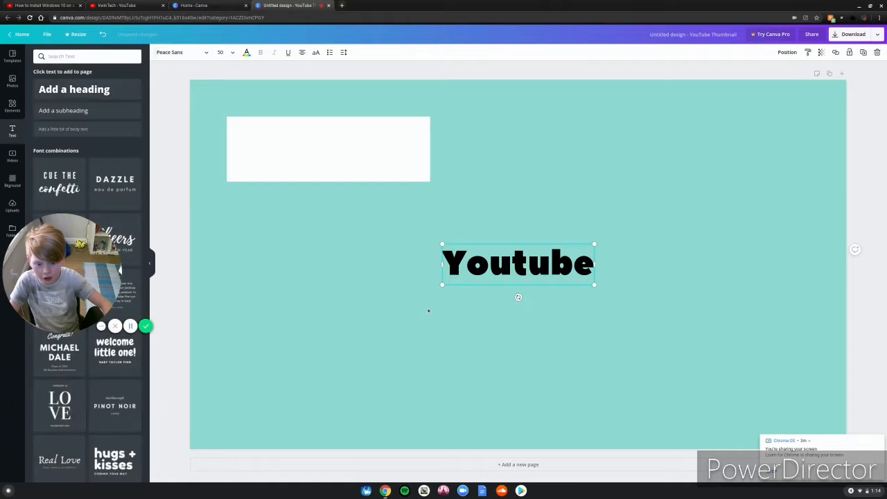
Step: Move the Youtube heading onto the centre of the white rectangle, and select the rectangle
left_click(508, 304)
left_click_drag(515, 279, 331, 165)
left_click(368, 258)
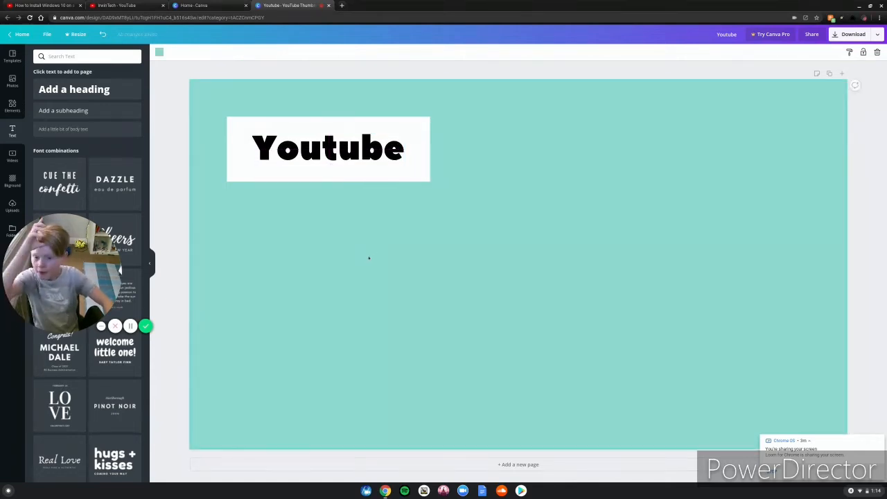
left_click(238, 174)
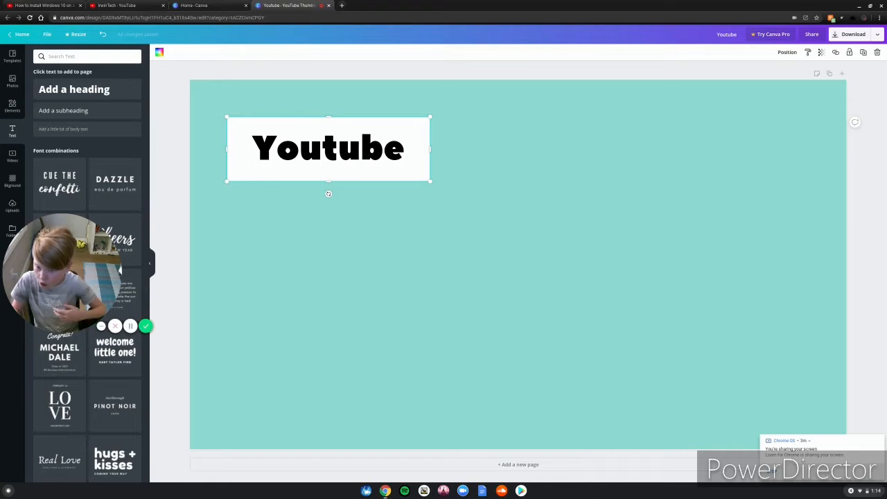
Step: Duplicate the white rectangle and the Youtube heading, and place both copies below the originals
key("ctrl+d")
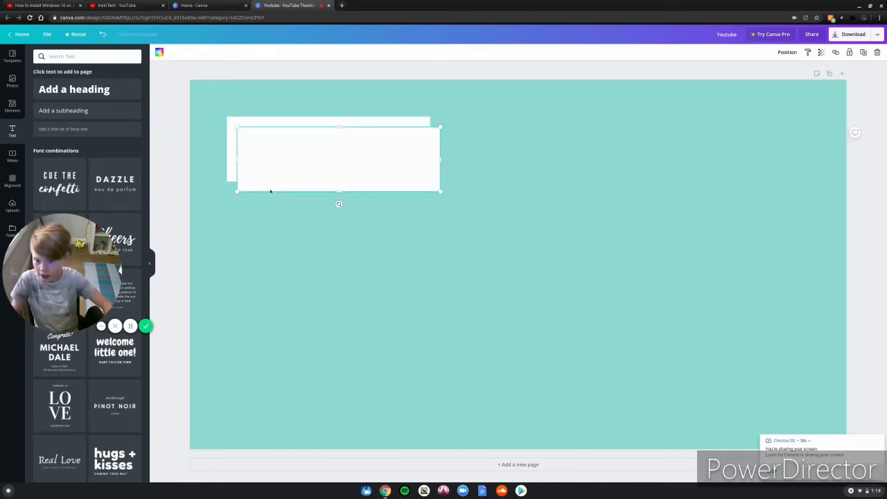
left_click_drag(270, 190, 268, 249)
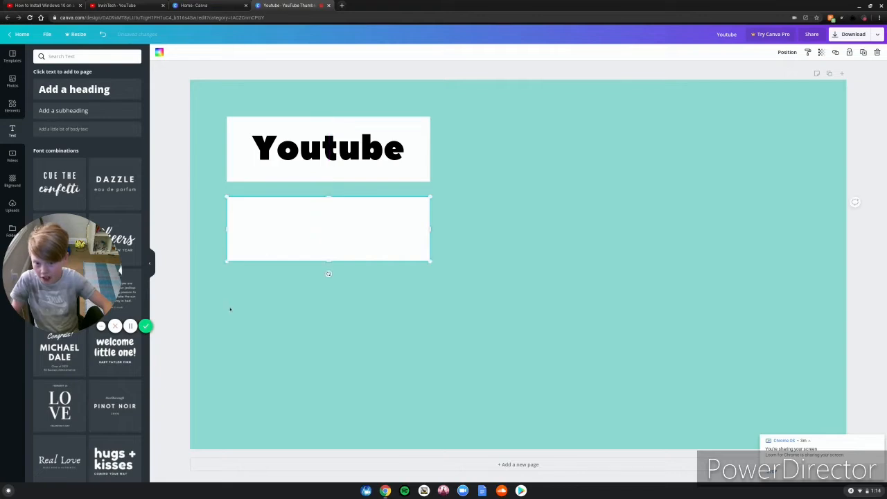
left_click(308, 150)
key("ctrl+d")
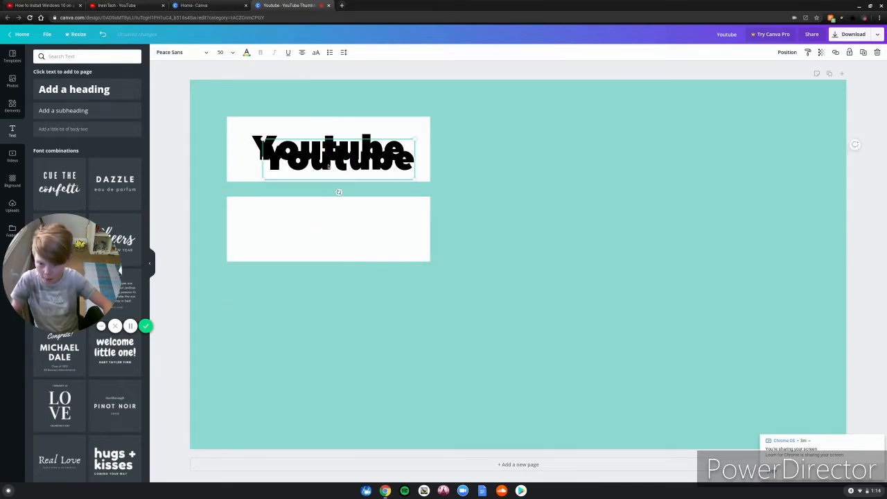
left_click_drag(314, 151, 313, 198)
Step: Replace the copied heading's text with "Thumbnail" and centre it on the second white rectangle
left_click_drag(404, 214, 278, 209)
key("BackSpace")
key("BackSpace")
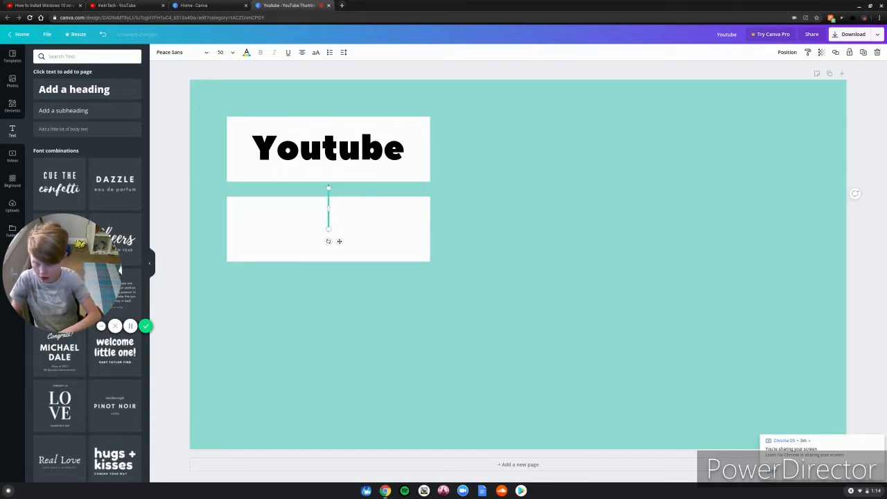
type("Thumbanil")
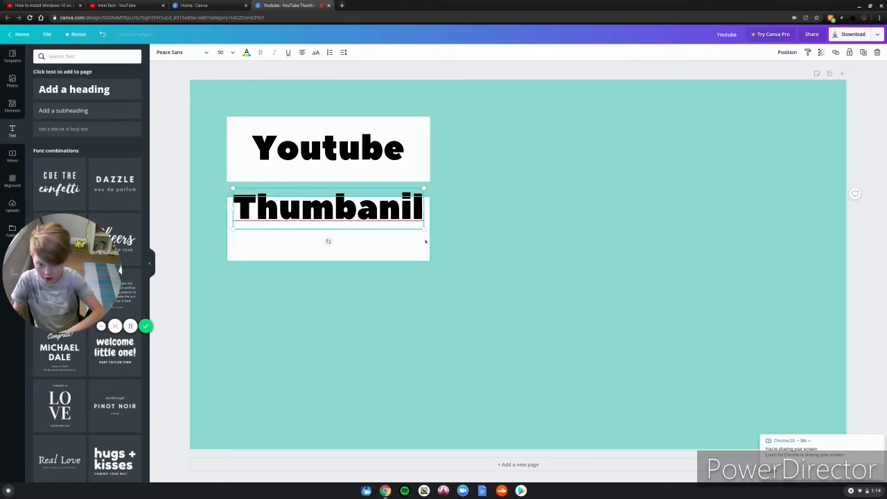
key("BackSpace")
key("BackSpace")
key("BackSpace")
key("BackSpace")
type("nail")
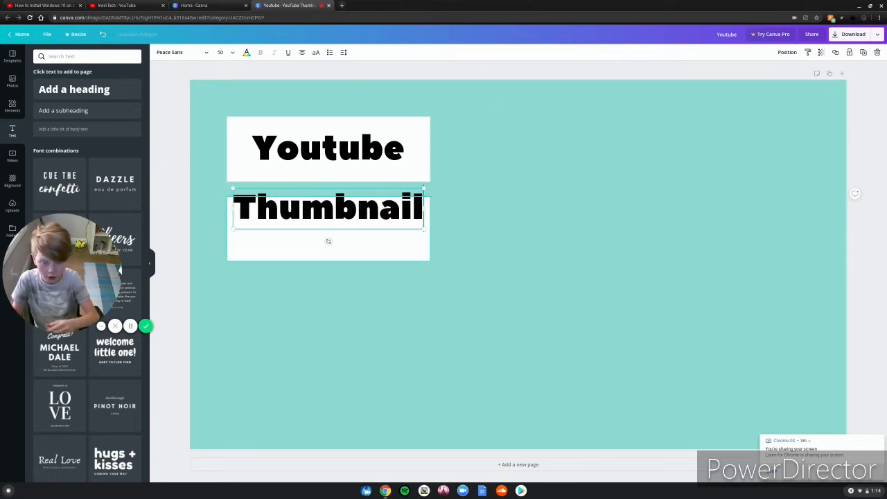
left_click(451, 215)
left_click_drag(338, 202, 339, 228)
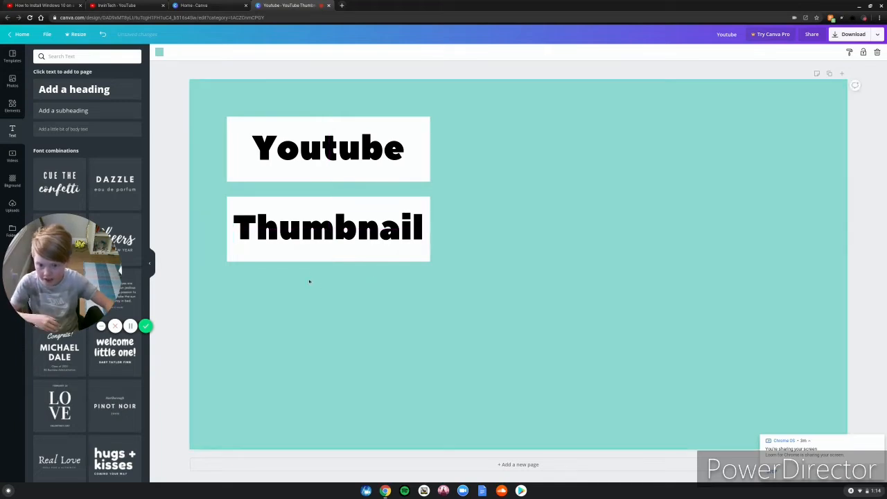
Step: Duplicate the second white rectangle and place the copy below it, aligned and evenly spaced with the other two
left_click(264, 259)
left_click_drag(262, 257, 287, 320)
left_click(576, 280)
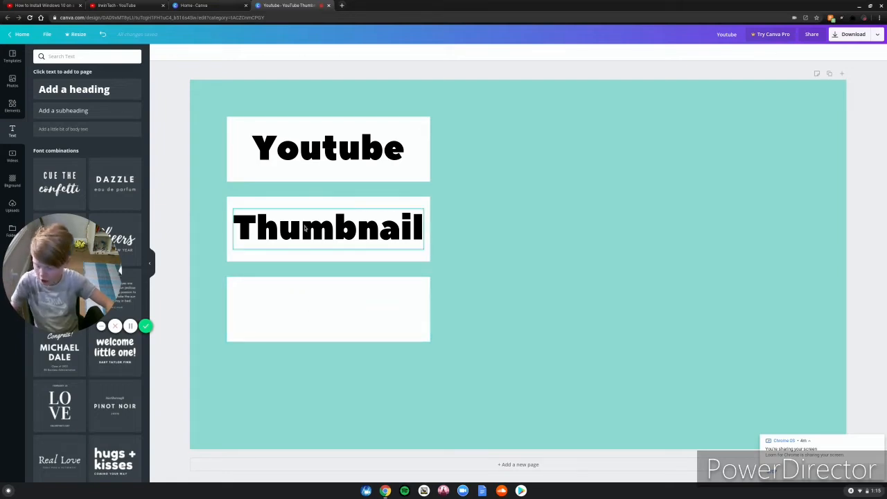
Step: Duplicate the Thumbnail heading and position the copy on the third white rectangle
left_click_drag(306, 228, 317, 301)
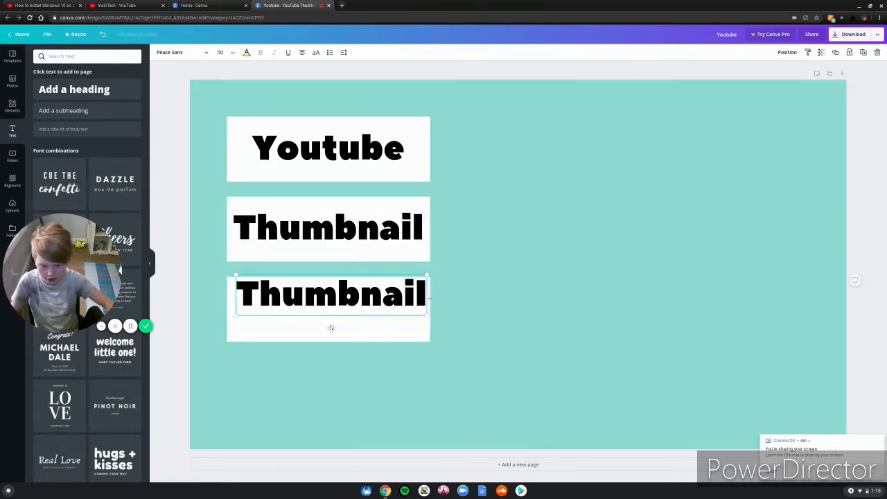
mouse_move(424, 299)
left_mouse_down()
mouse_move(331, 298)
mouse_move(417, 306)
left_mouse_up()
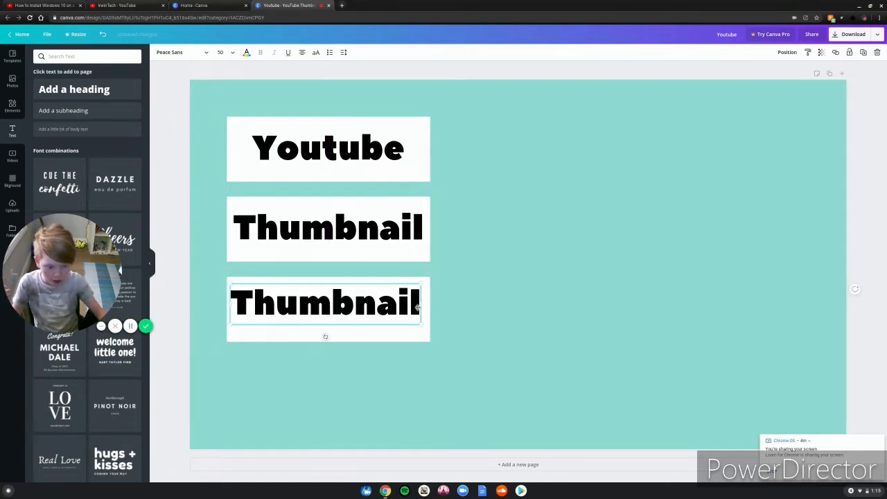
left_click_drag(422, 311, 419, 311)
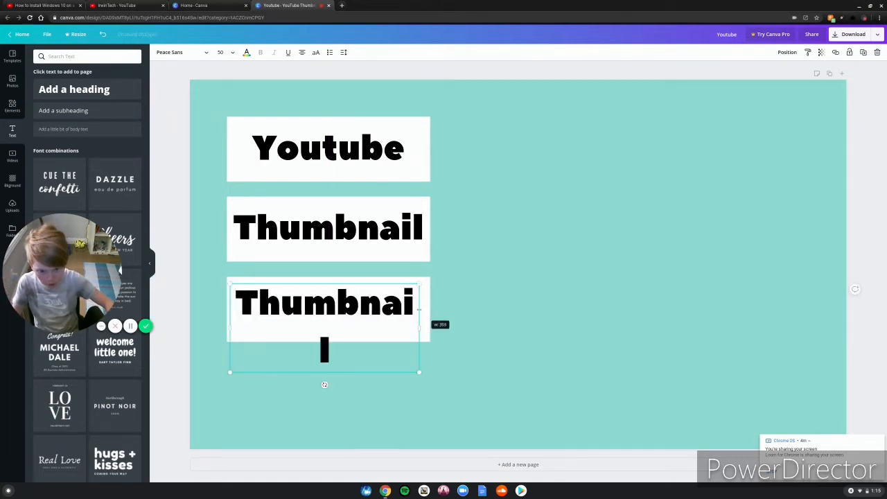
Step: Replace the third heading's text with "tutorial" and centre it on its white rectangle
double_click(411, 311)
key("BackSpace")
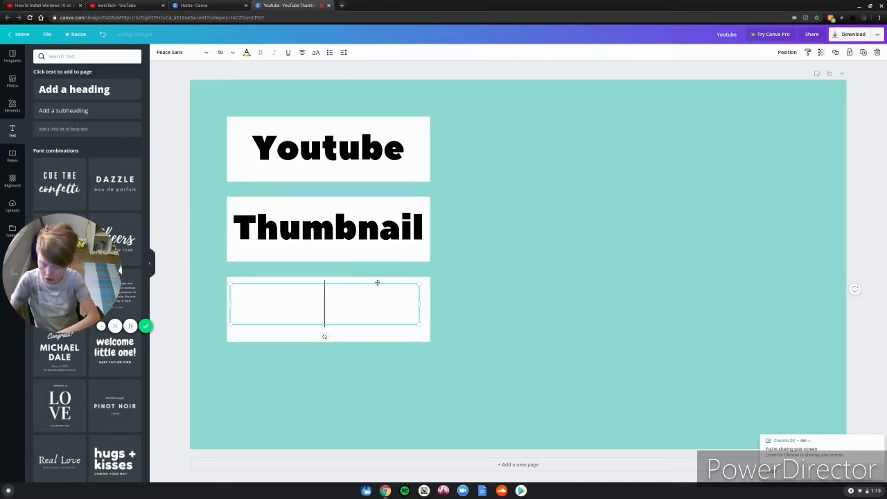
type("tutorial")
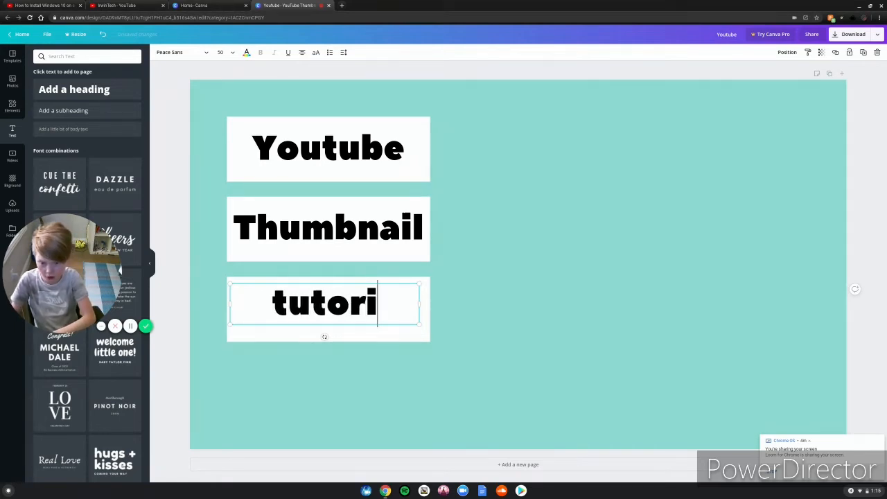
left_click(409, 364)
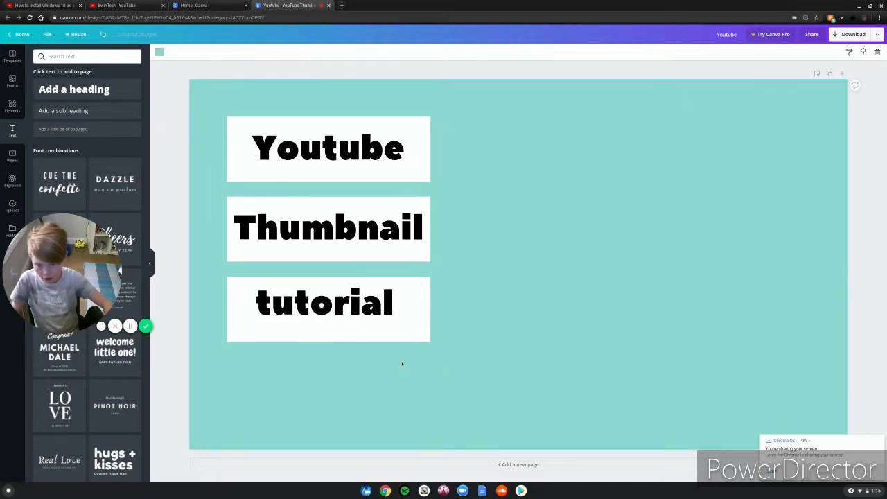
left_click_drag(337, 300, 335, 315)
left_click(367, 380)
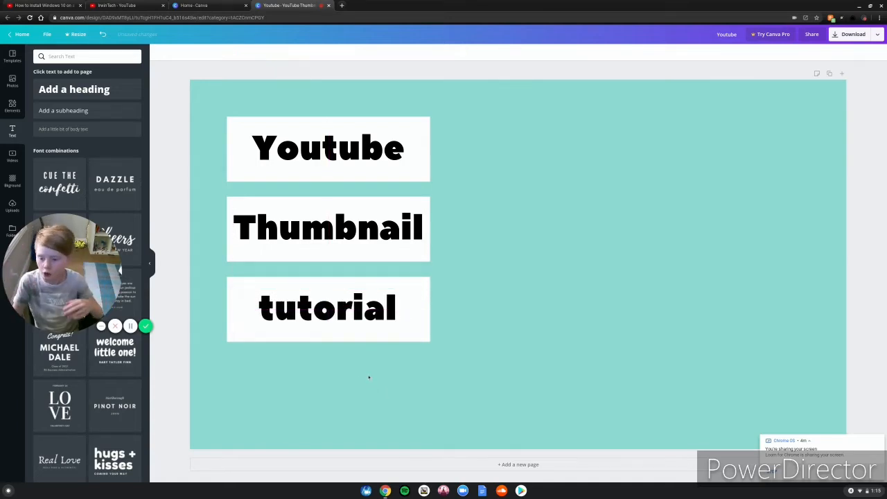
Step: Add the uploaded cut-out photo of the shocked boy pointing with both hands, and shift it down and right on the page
left_click(20, 205)
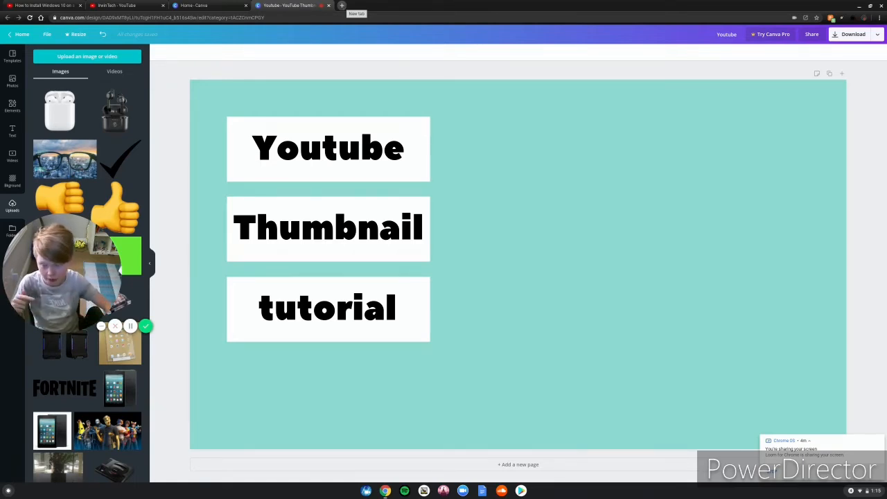
left_click(88, 56)
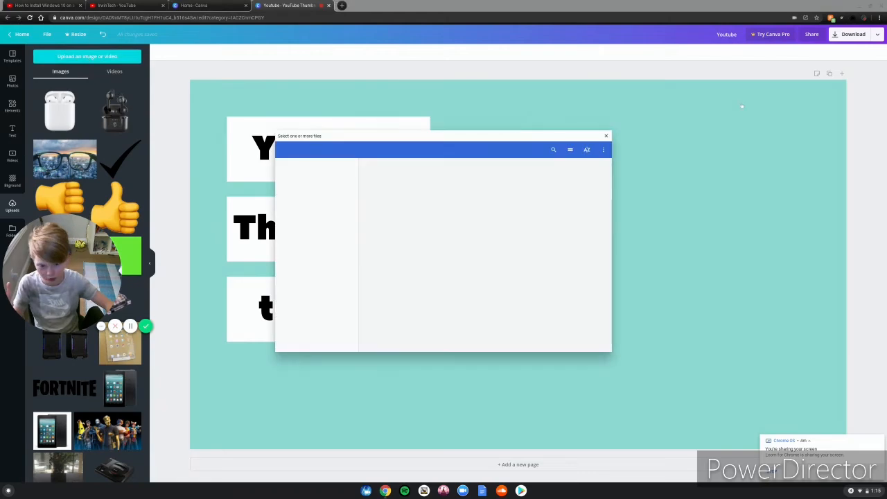
left_click(606, 135)
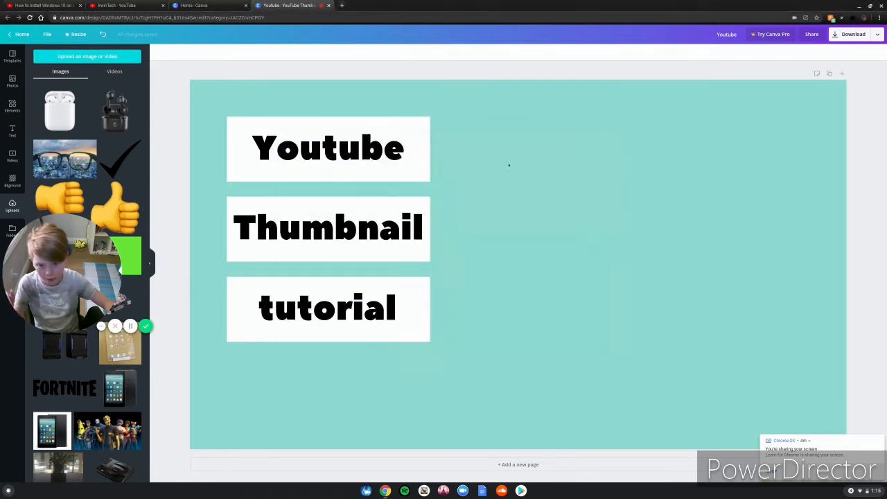
scroll(63, 138, "down", 1)
scroll(83, 153, "down", 10)
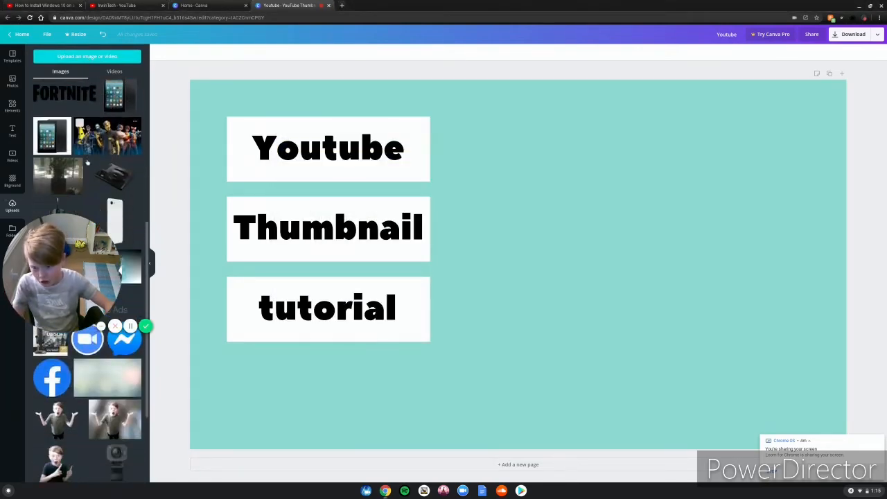
scroll(91, 164, "down", 2)
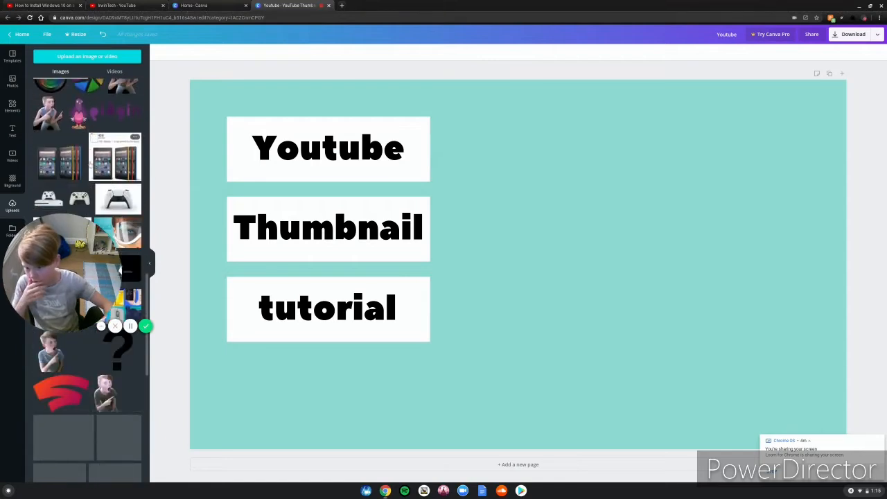
scroll(90, 164, "up", 5)
scroll(90, 164, "up", 2)
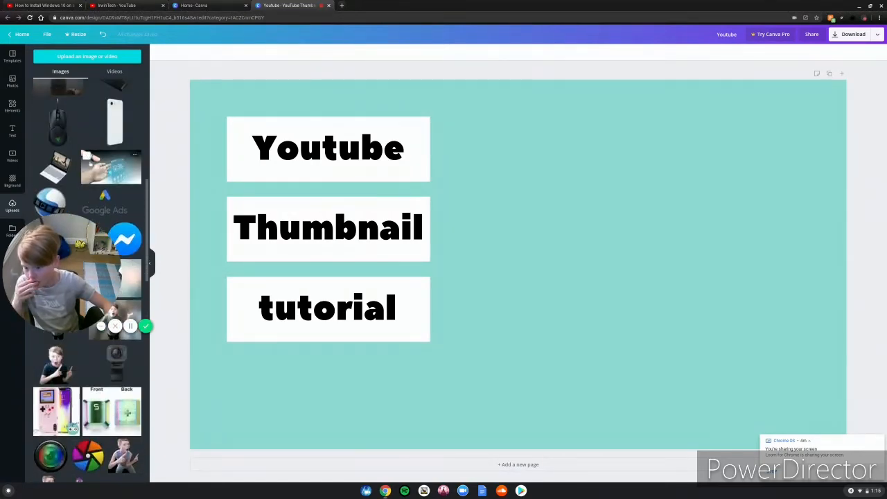
left_click(56, 365)
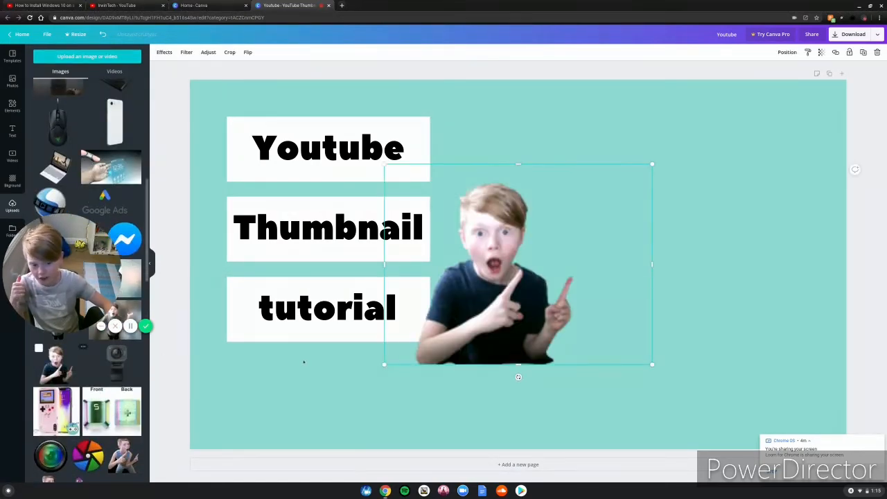
left_click_drag(515, 329, 542, 356)
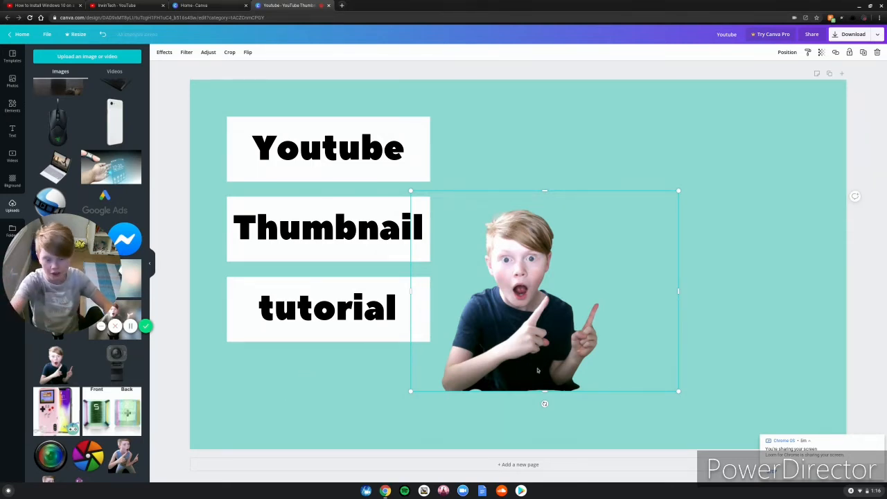
Step: Flip the boy's photo horizontally so that he points towards the headings
left_click(248, 52)
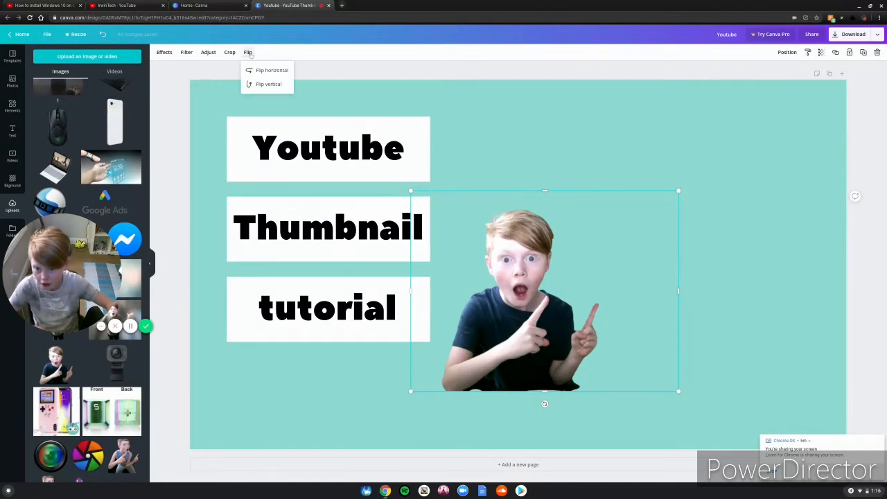
left_click(258, 72)
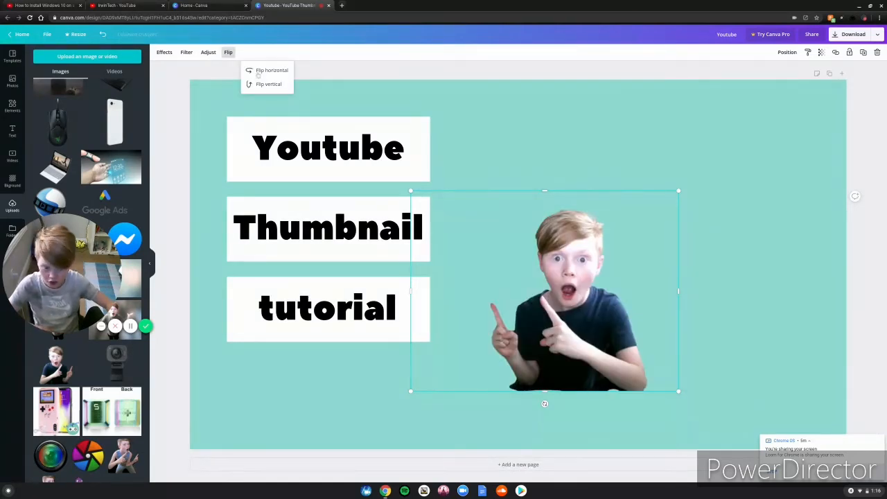
left_click(761, 353)
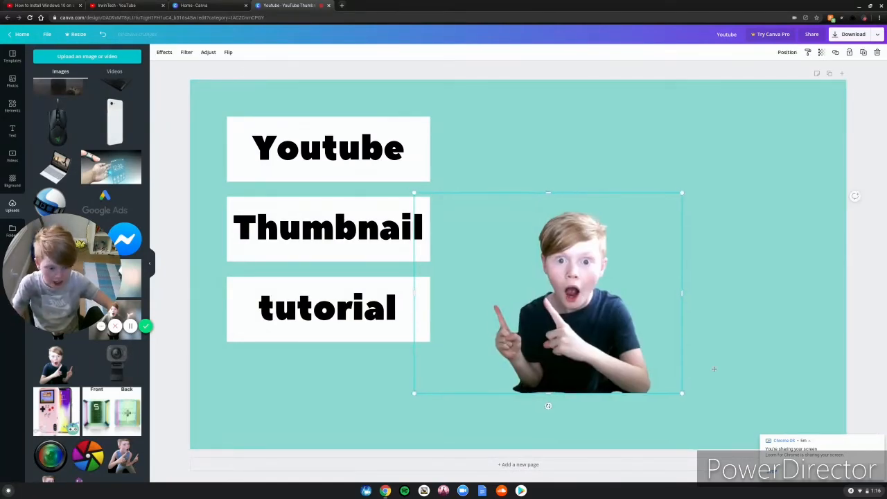
Step: Enlarge the boy's photo and move it into the lower-right corner of the page, with its bottom edge beyond the page border
left_click_drag(590, 304, 713, 298)
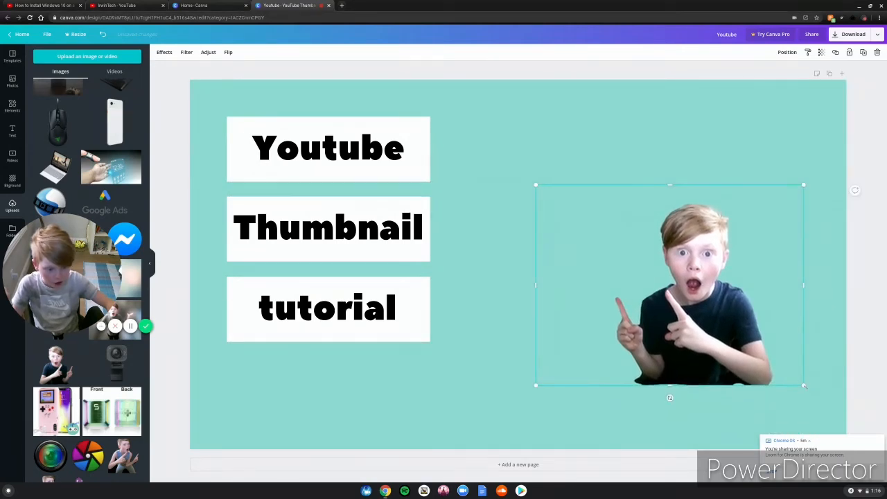
left_click_drag(802, 376, 868, 435)
left_click_drag(780, 351, 788, 378)
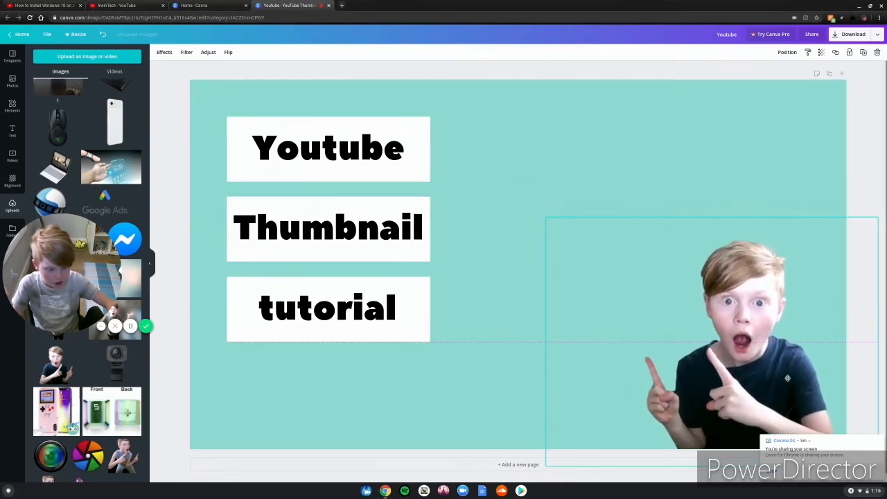
left_click(766, 178)
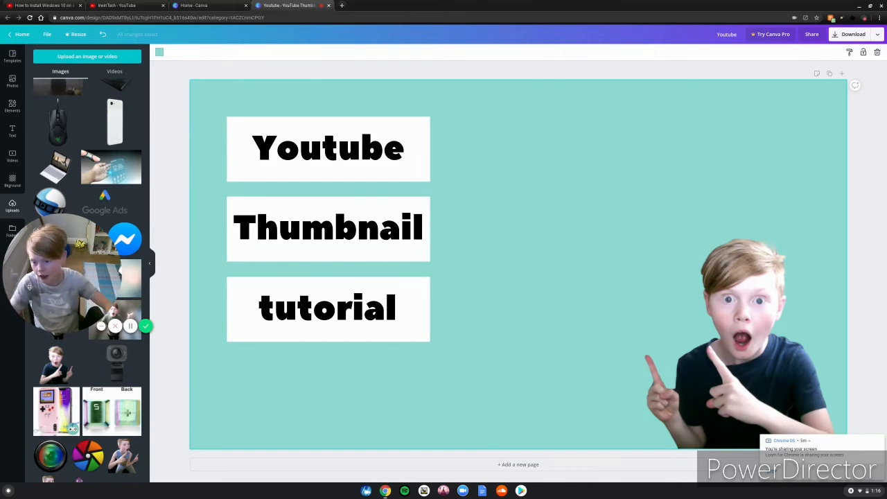
Step: Add the uploaded screaming-face emoji to the page and shrink it to roughly half its size
scroll(111, 147, "down", 10)
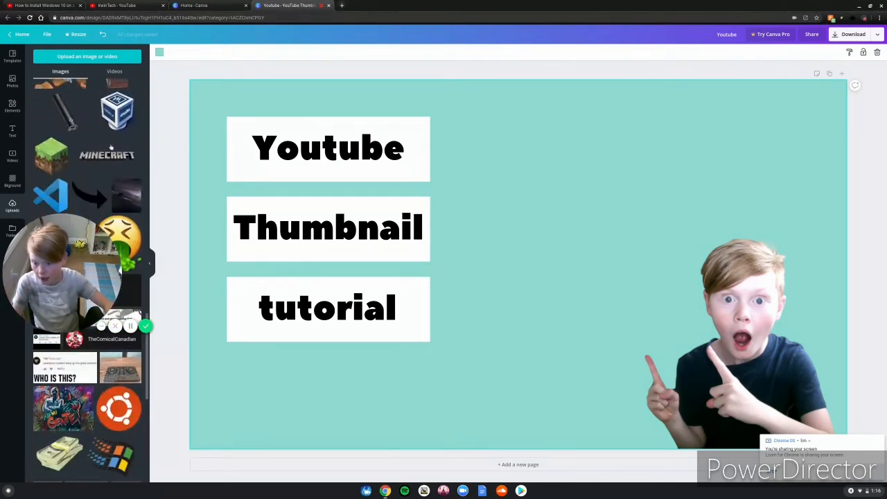
scroll(110, 147, "down", 10)
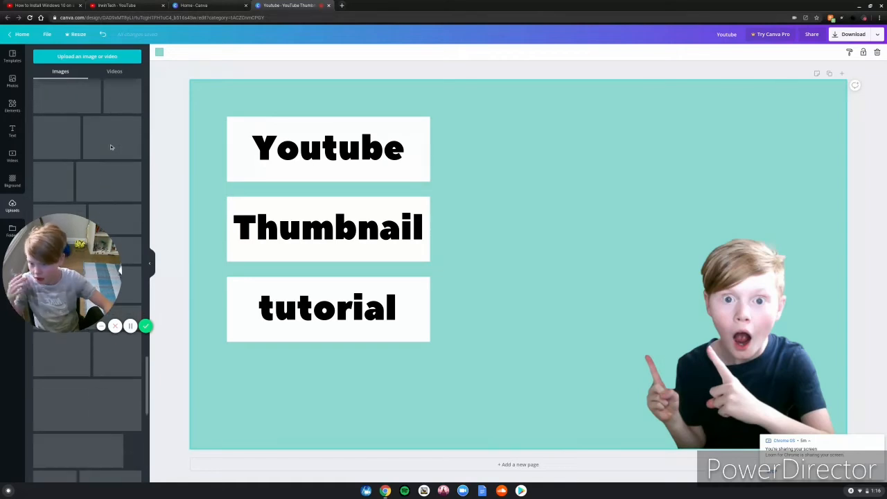
scroll(111, 146, "down", 8)
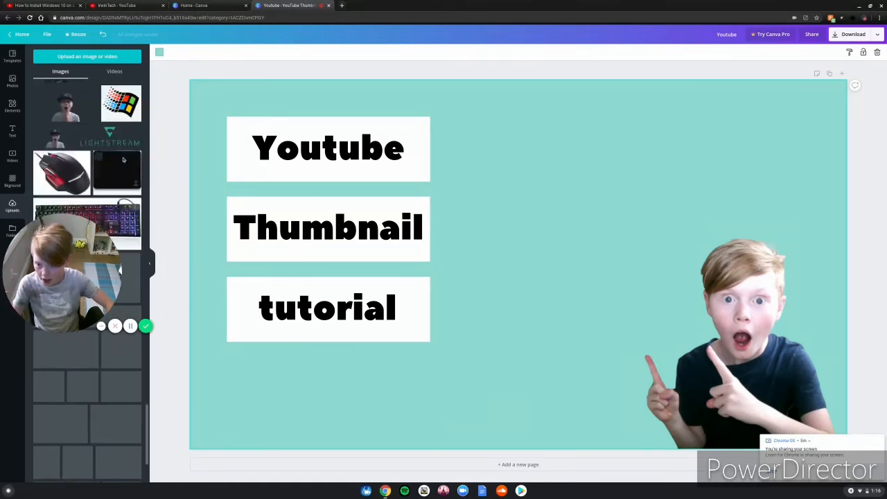
scroll(118, 160, "down", 8)
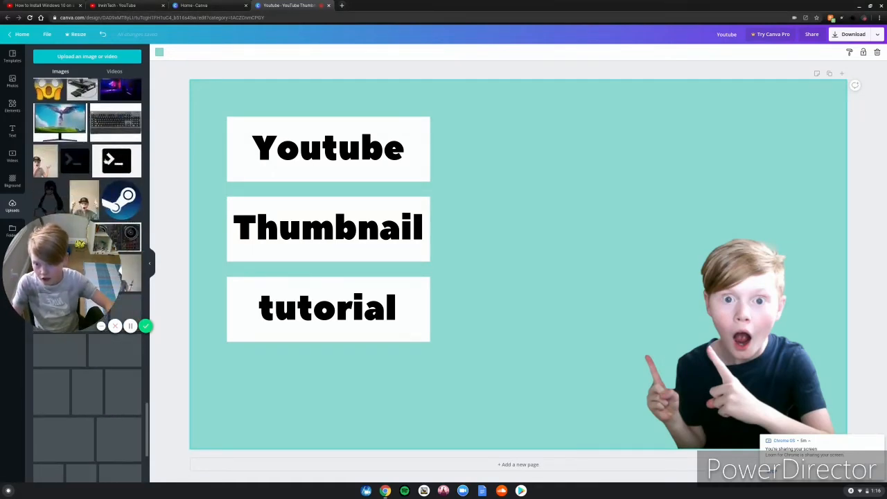
left_click(48, 109)
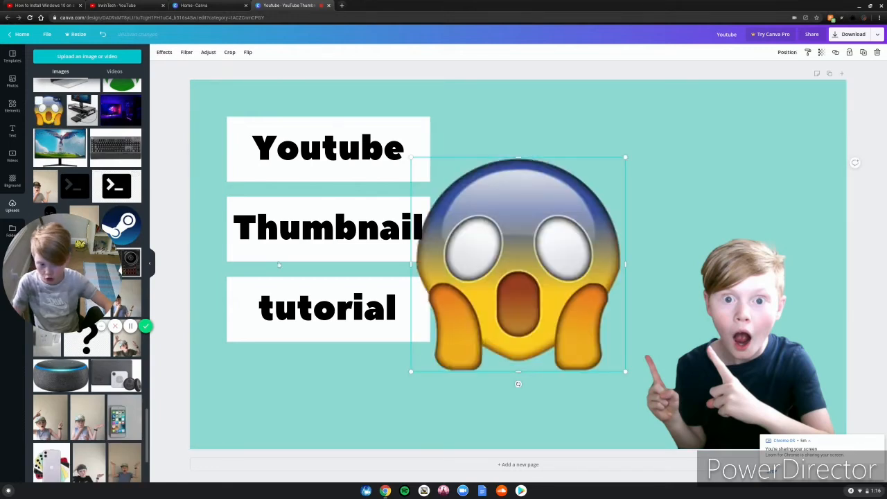
left_click_drag(625, 371, 502, 281)
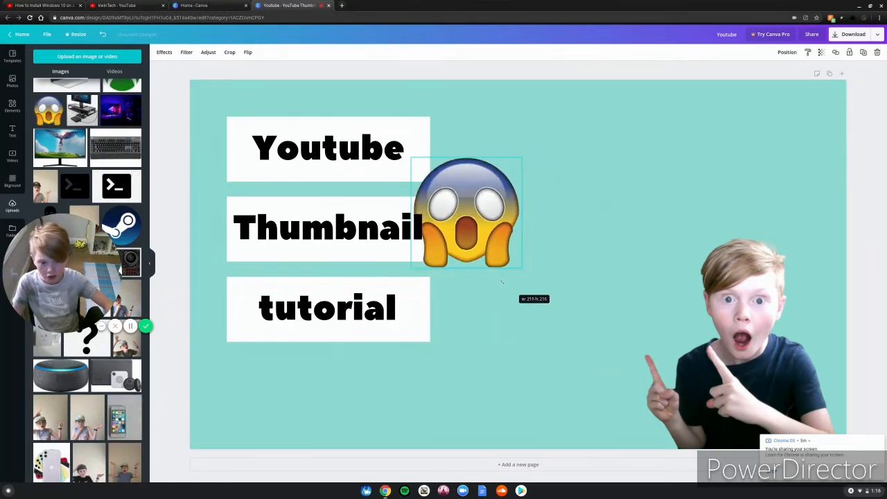
Step: Move the emoji into the page's upper-right corner above the boy's head and rotate it about 19° clockwise
left_click_drag(462, 242, 745, 179)
left_click_drag(741, 216, 725, 212)
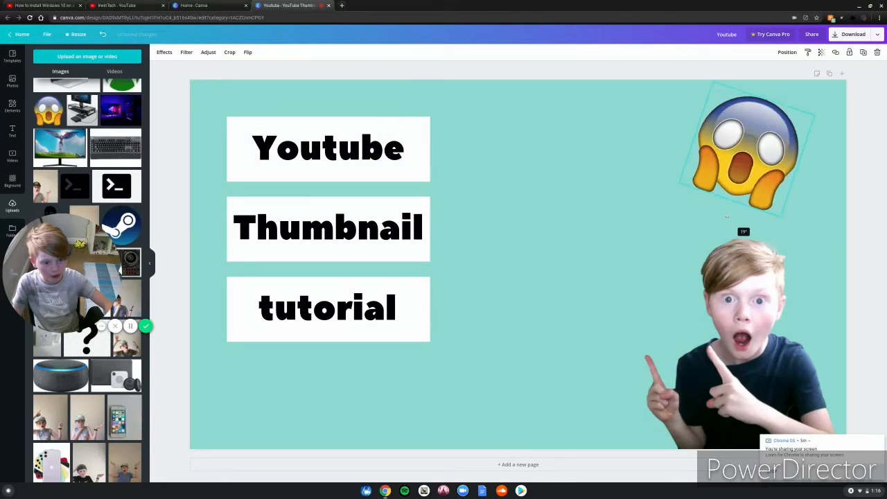
left_click(593, 185)
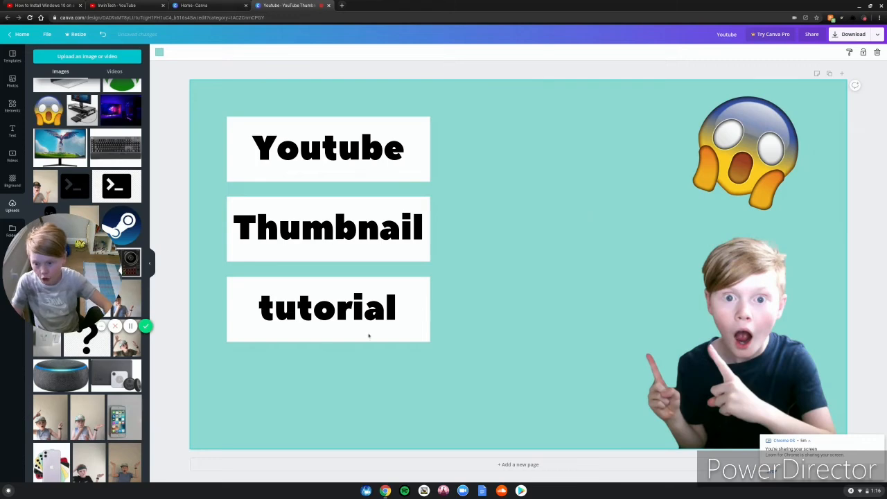
Step: Add the uploaded YouTube logo with the black "You" and the red "Tube" box to the page
scroll(100, 199, "up", 15)
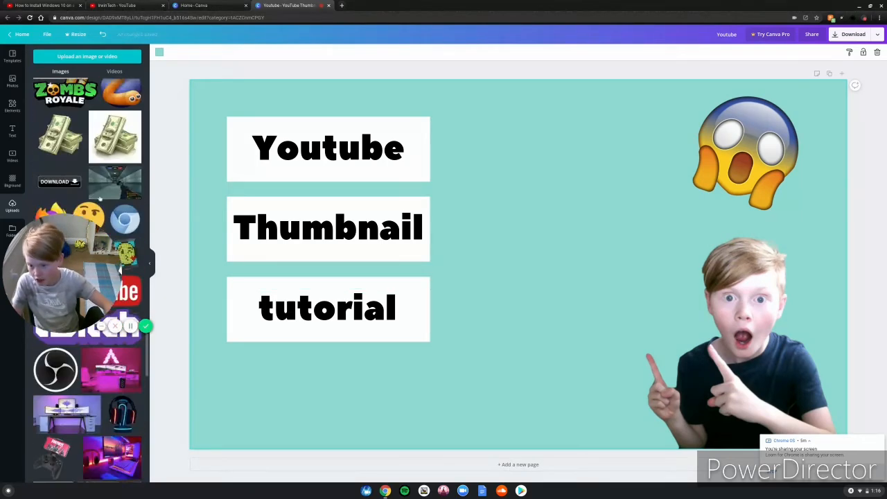
scroll(100, 199, "up", 5)
scroll(110, 222, "down", 10)
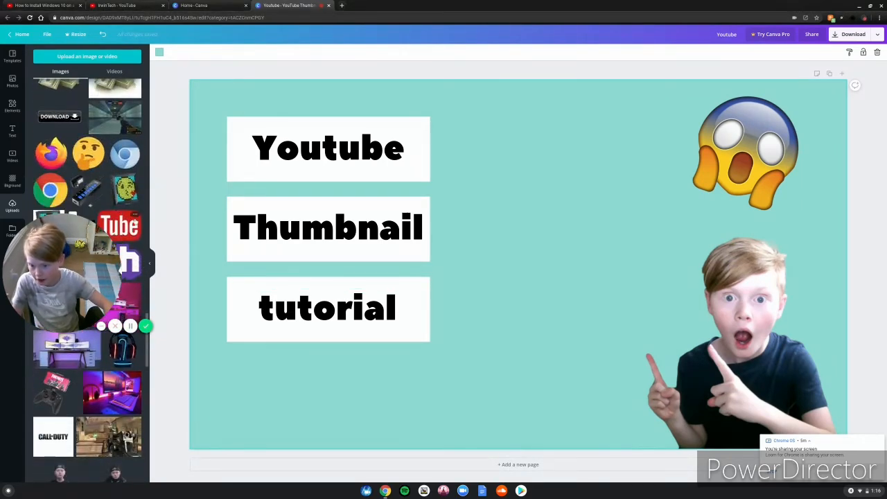
left_click(125, 225)
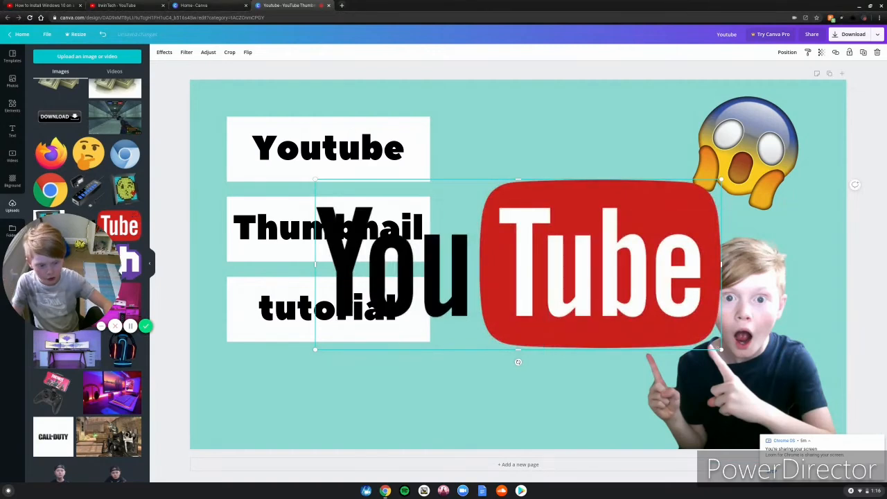
Step: Shrink the YouTube logo to about half its size and place it between the headings and the boy's photo
left_click_drag(720, 350, 569, 283)
left_click_drag(519, 258, 529, 420)
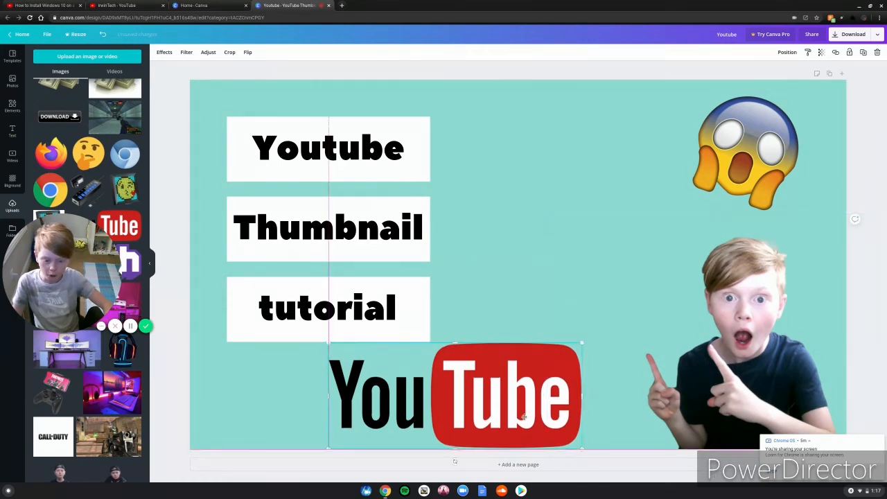
left_click_drag(580, 447, 518, 421)
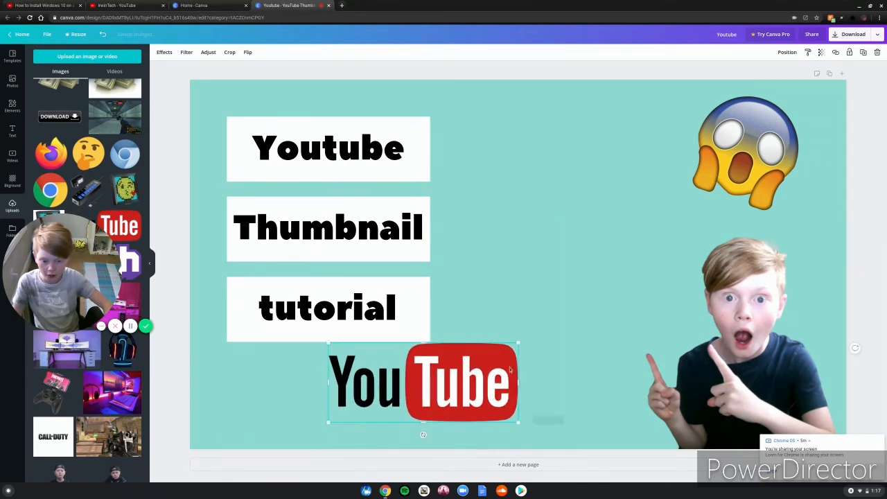
left_click_drag(509, 368, 631, 282)
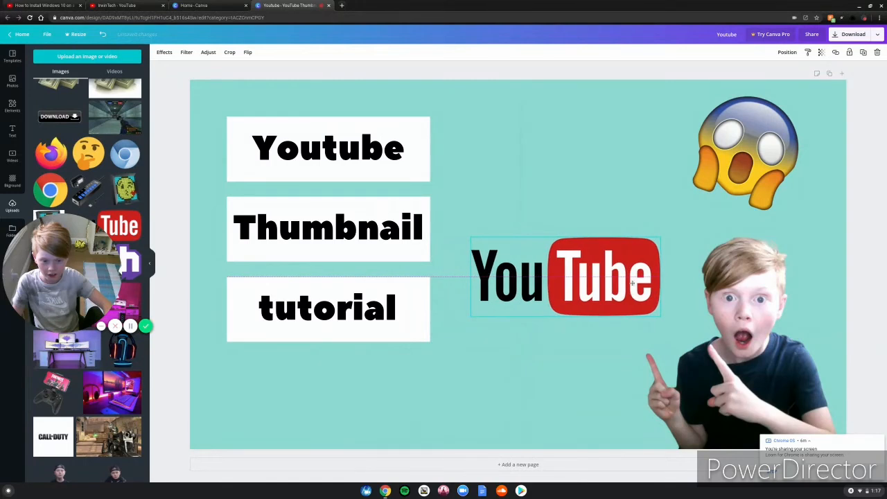
left_click(597, 155)
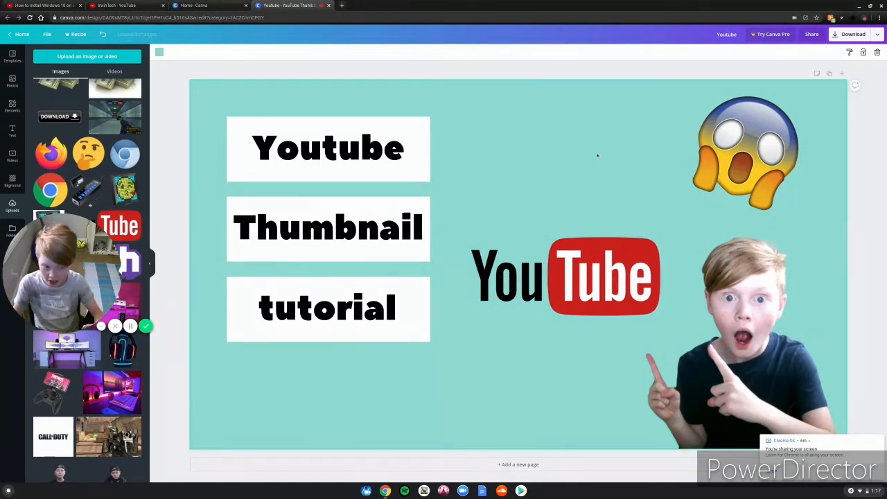